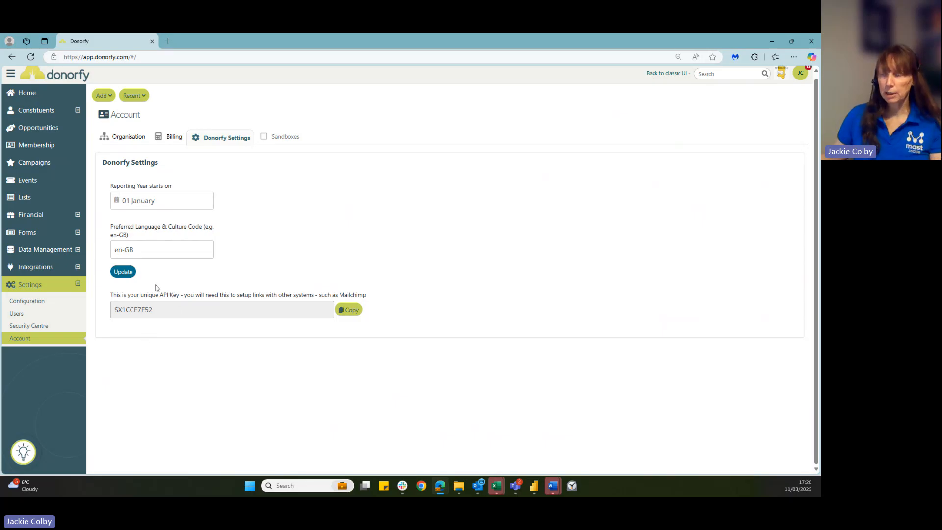
# Copy the Donorfy account's API key and switch to the Mast Power BI Basic Dashboard 2025 v1.0 report in Power BI Desktop.
pyautogui.click(349, 309)
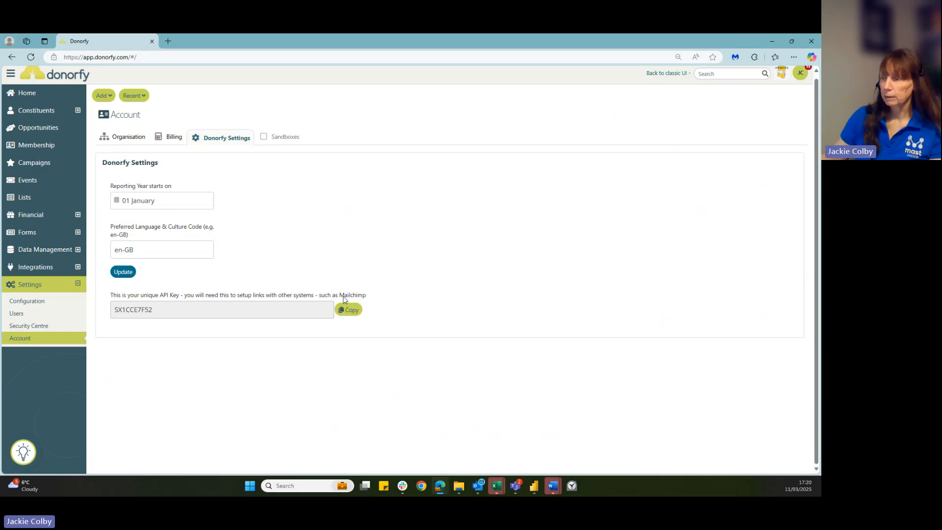
pyautogui.click(458, 486)
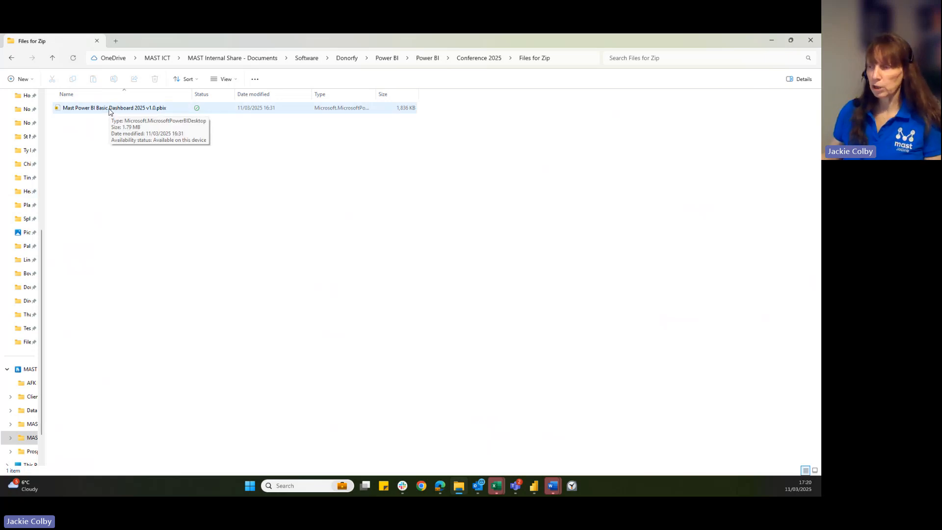
pyautogui.click(534, 486)
pyautogui.click(502, 423)
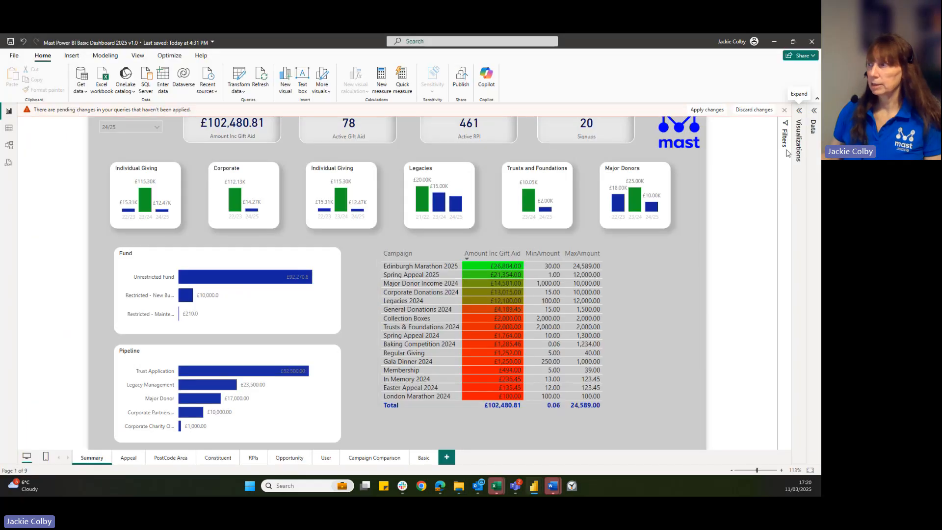
# Dismiss the pending-changes notice and open the report's data source settings in the Power Query Editor.
pyautogui.click(784, 109)
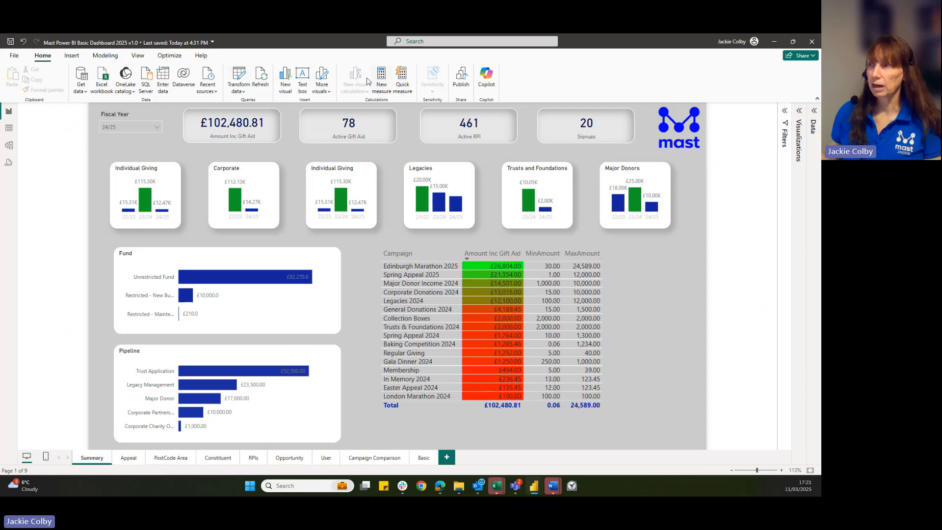
pyautogui.click(817, 101)
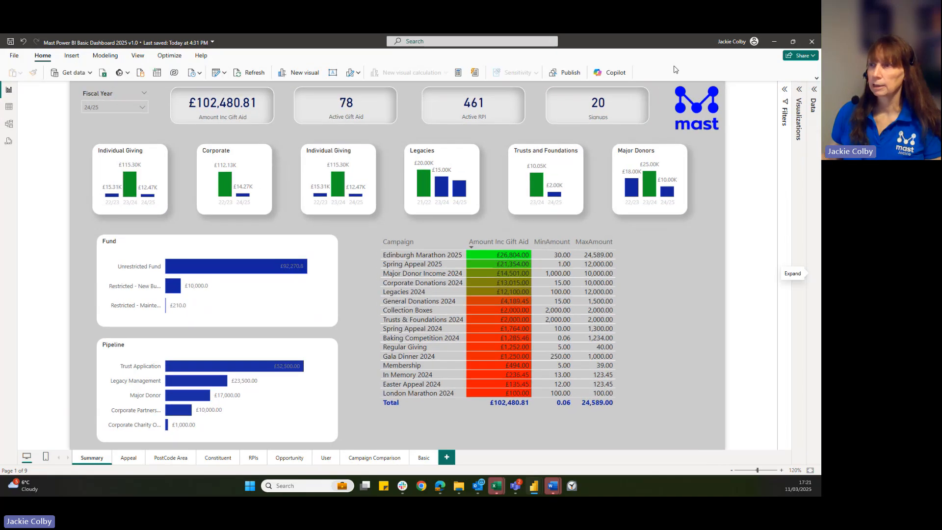
pyautogui.click(215, 77)
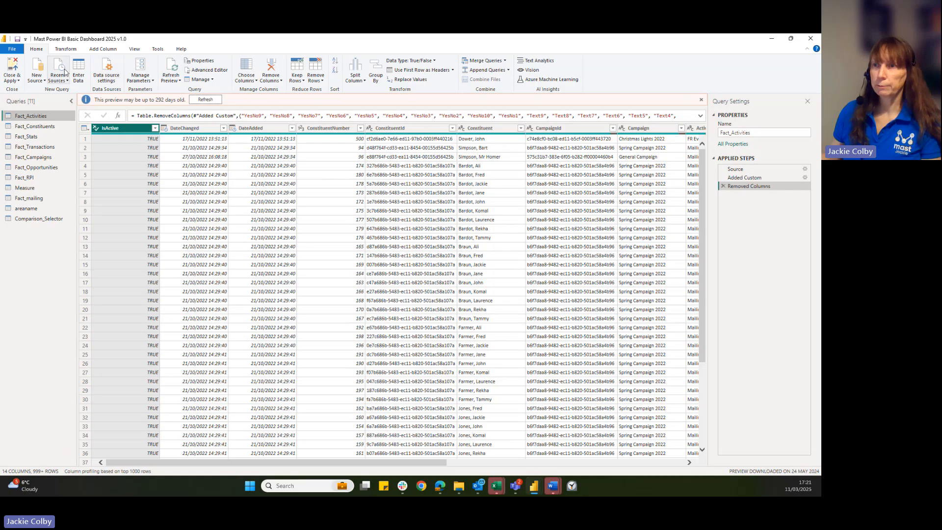
pyautogui.click(109, 66)
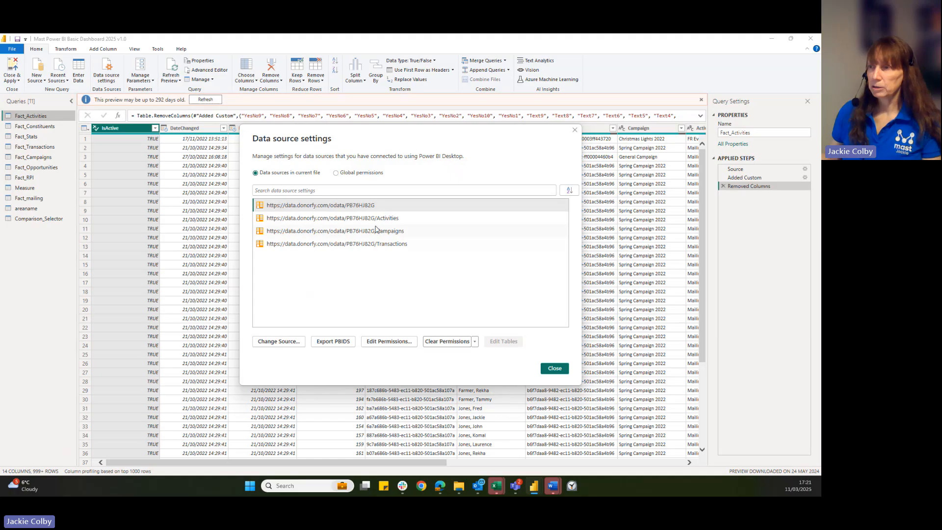
# Change the source of the base Donorfy OData feed by replacing the API key in its URL with the copied API key.
pyautogui.click(381, 210)
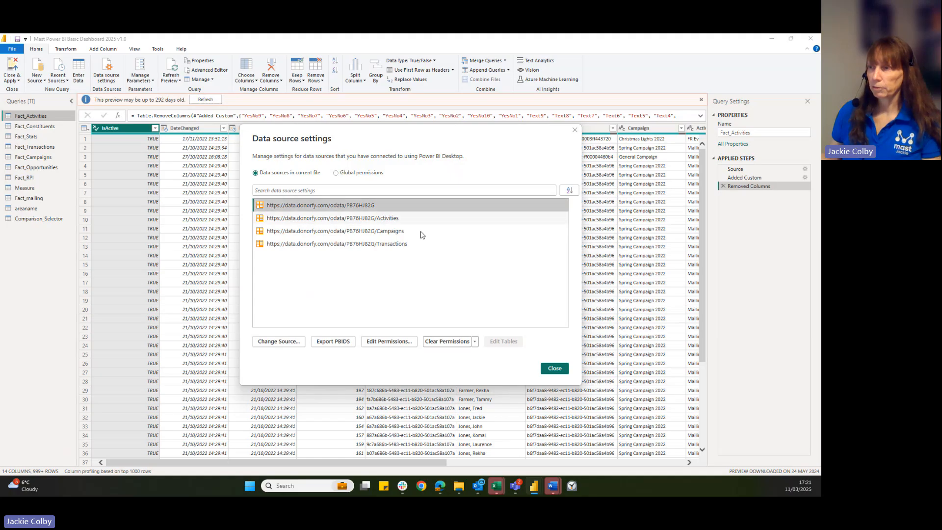
pyautogui.click(278, 342)
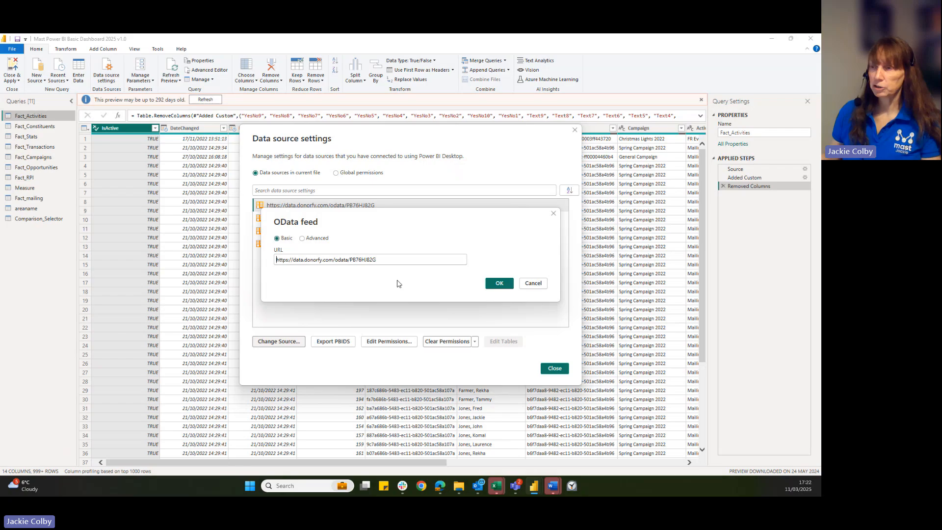
pyautogui.moveTo(351, 259); pyautogui.dragTo(373, 260)
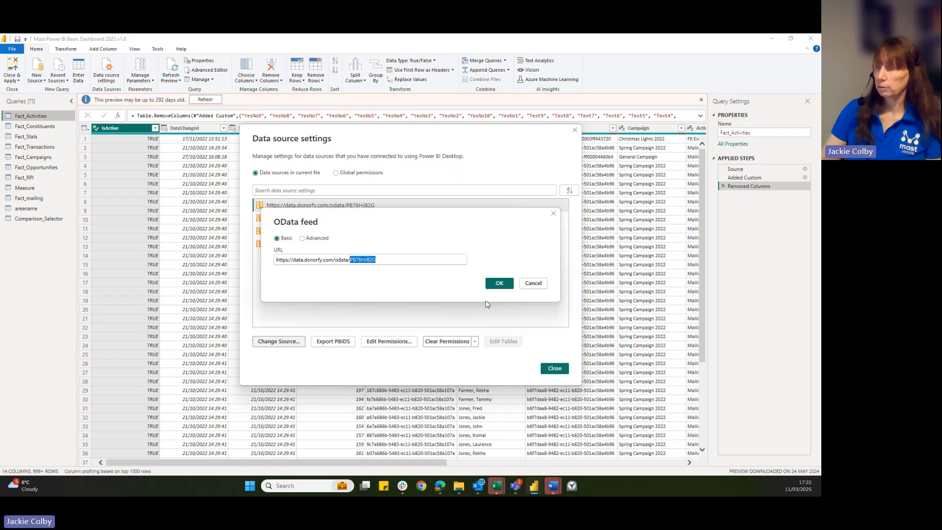
pyautogui.hotkey('ctrl', 'v')
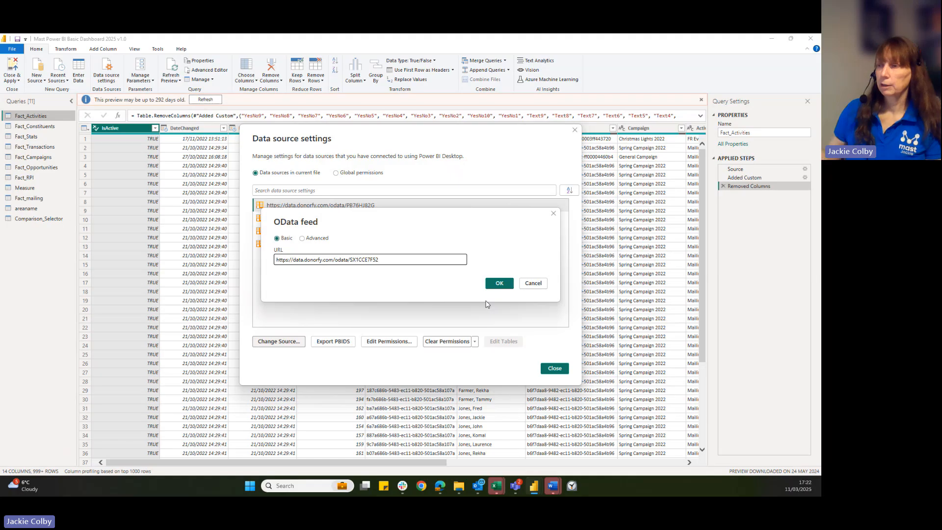
pyautogui.click(501, 284)
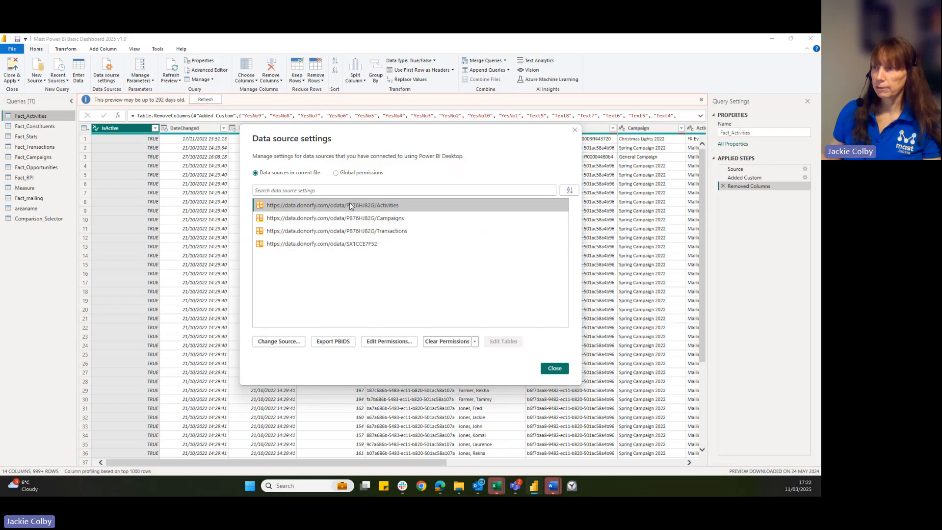
# Replace the API key in the Activities feed's source URL with the copied one, keeping the rest of the URL.
pyautogui.click(301, 344)
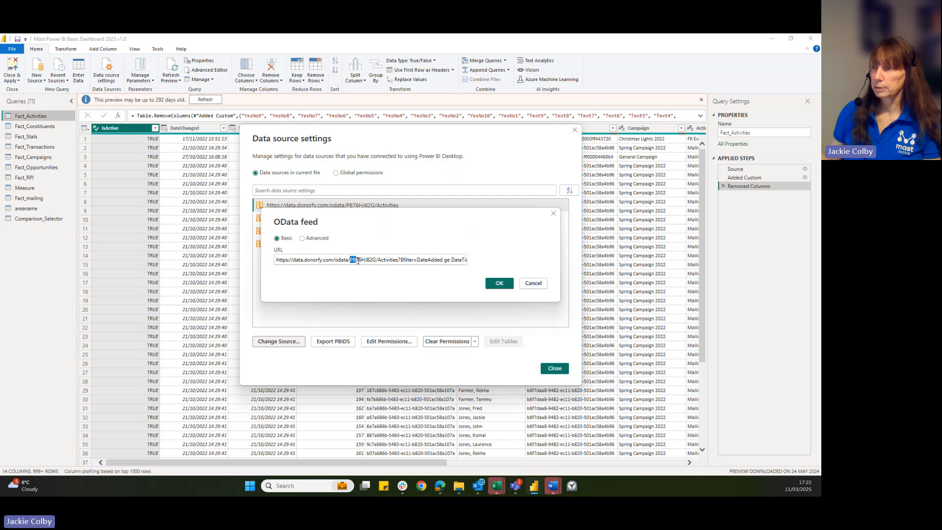
pyautogui.moveTo(352, 261); pyautogui.dragTo(378, 255)
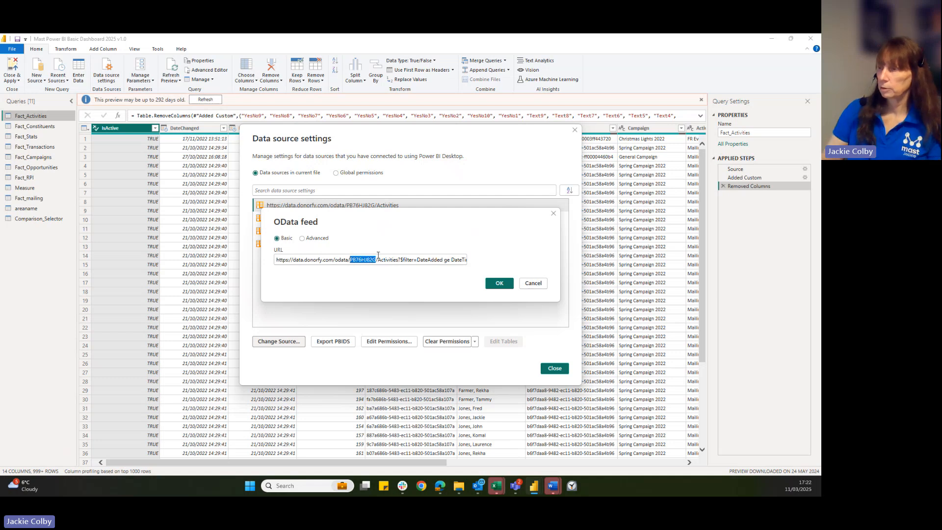
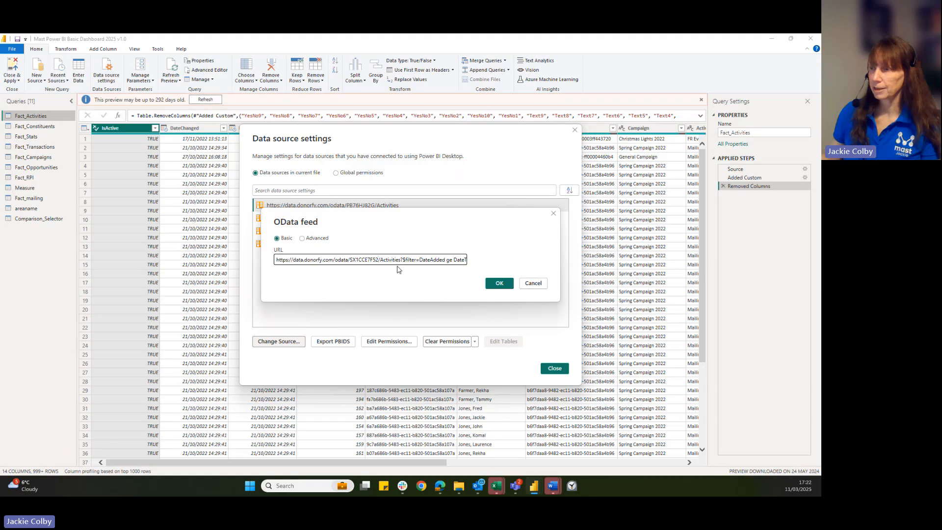
pyautogui.click(499, 284)
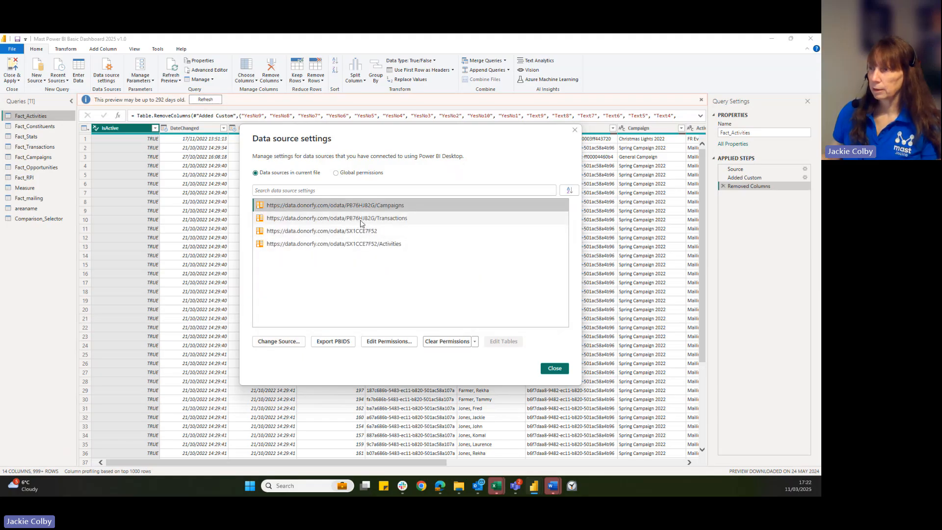
# Replace the API key in the Campaigns feed's source URL with the copied API key.
pyautogui.click(292, 342)
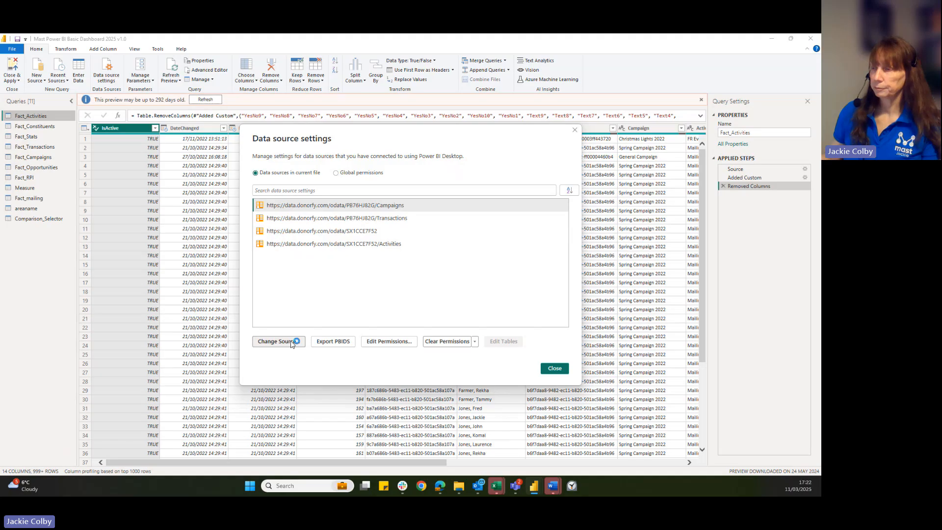
pyautogui.moveTo(350, 260); pyautogui.dragTo(378, 257)
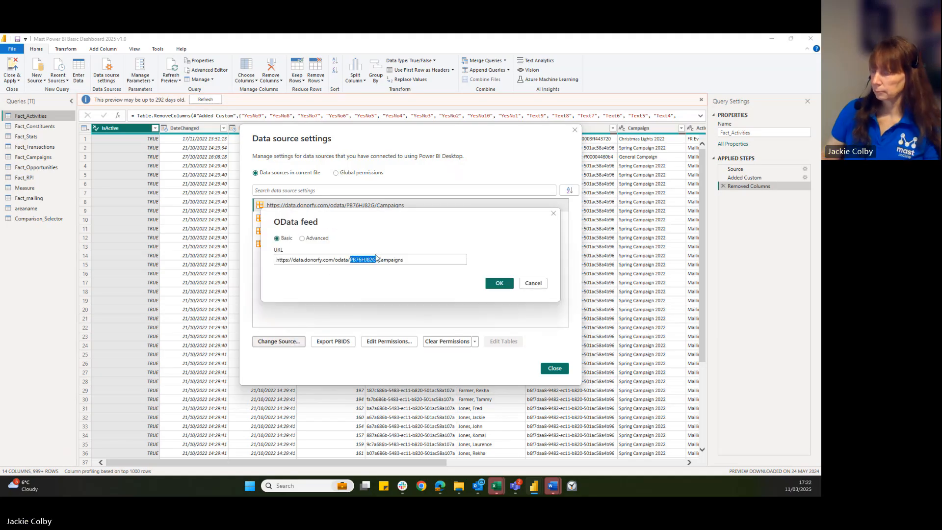
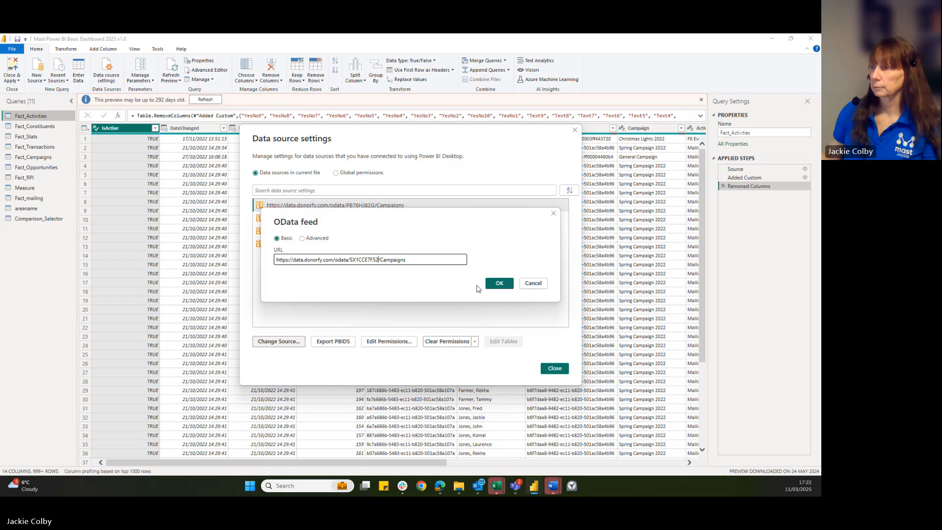
pyautogui.click(497, 283)
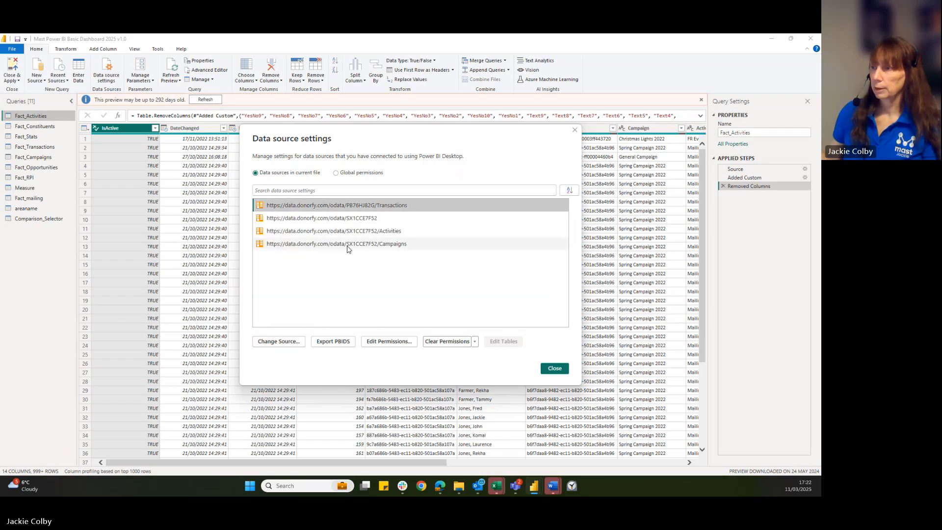
# Replace the API key in the Transactions feed's source URL with the copied one, keeping its date filter.
pyautogui.click(285, 342)
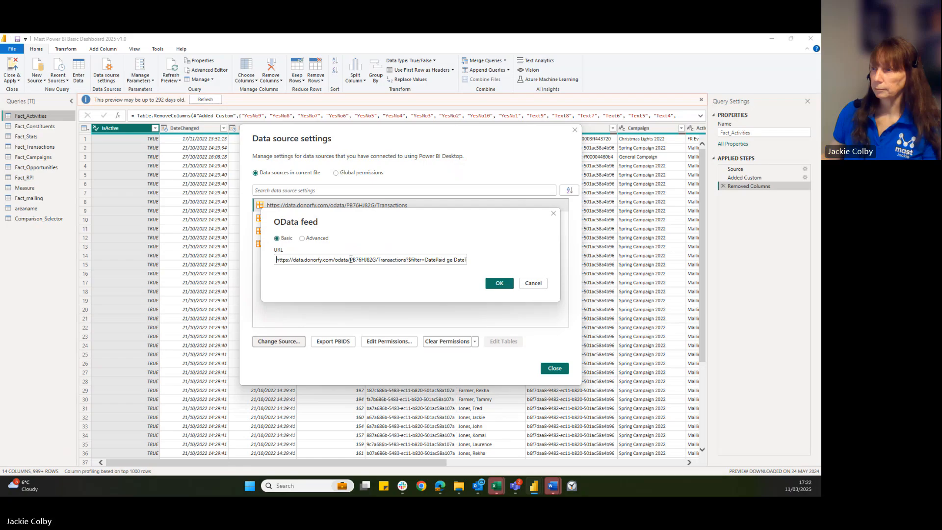
pyautogui.moveTo(350, 259); pyautogui.dragTo(376, 256)
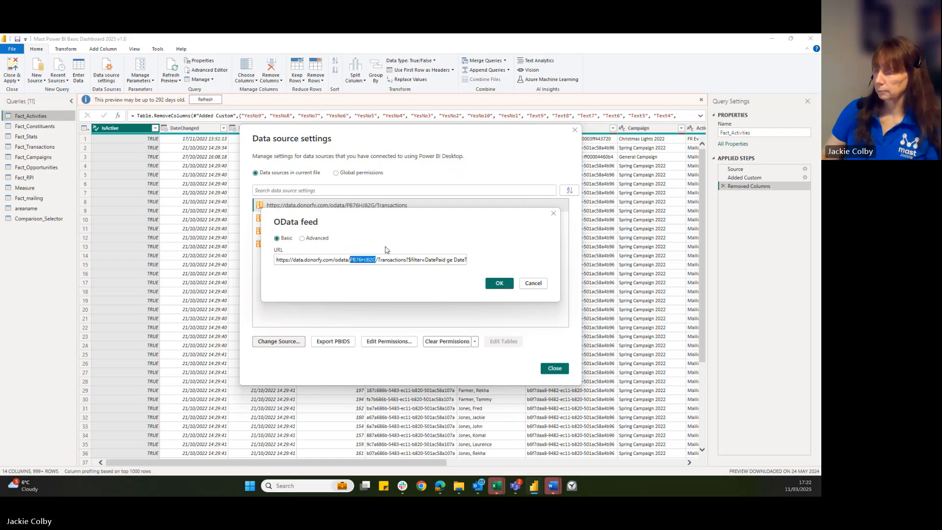
pyautogui.click(498, 283)
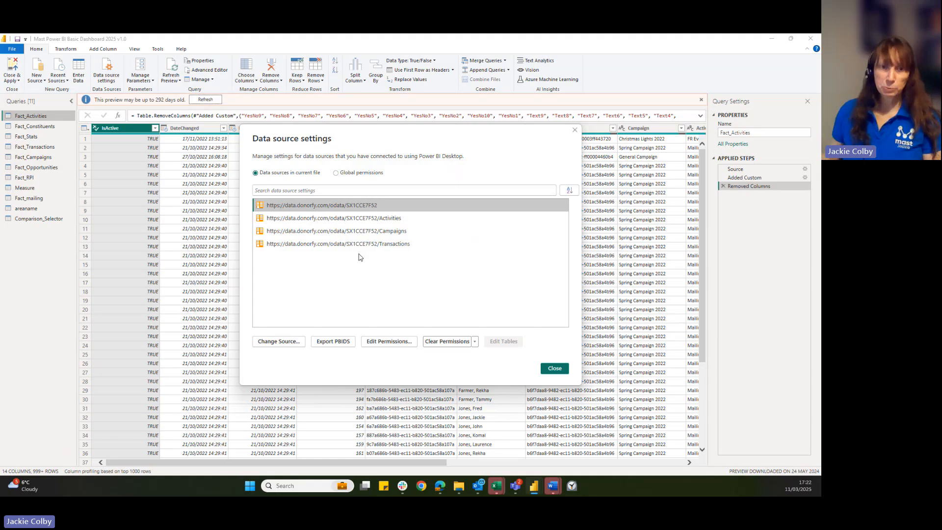
# Edit the base OData feed's permissions to use Basic credentials with the account's user name and password, and save them.
pyautogui.click(392, 343)
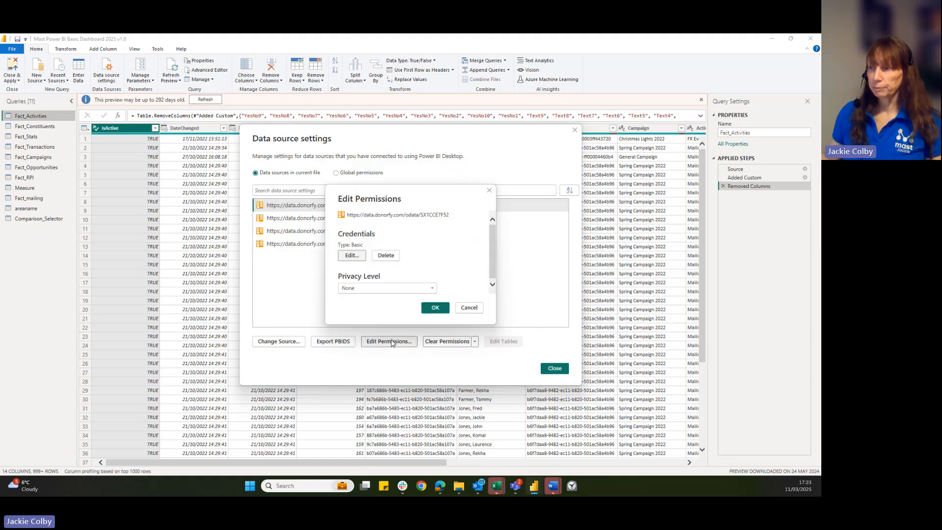
pyautogui.click(357, 255)
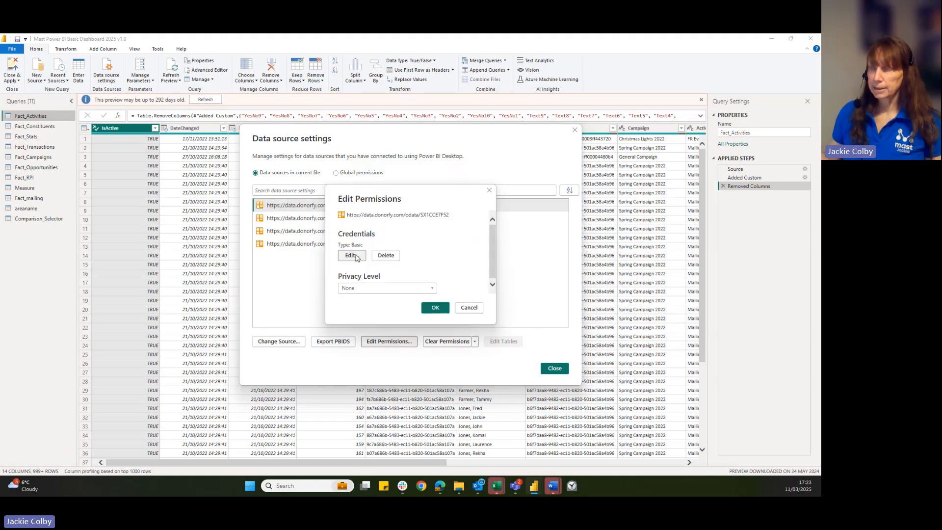
pyautogui.click(285, 212)
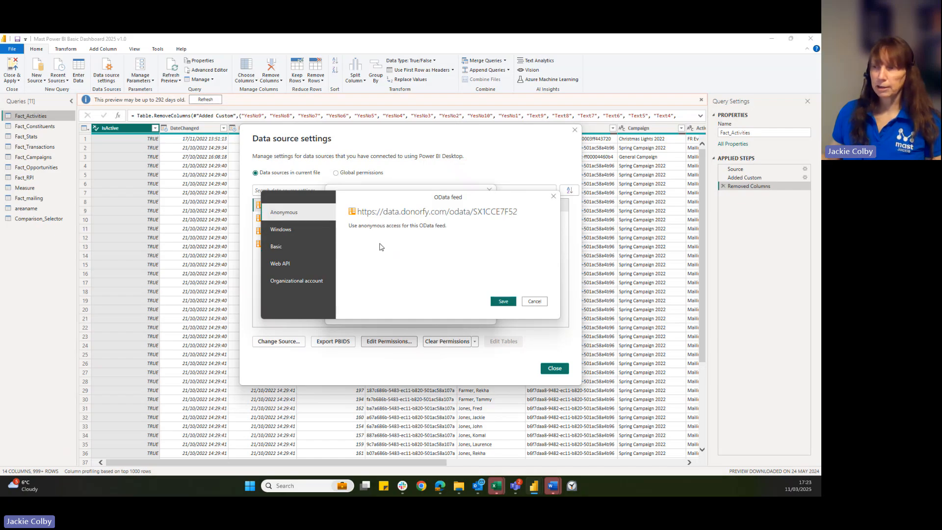
pyautogui.click(296, 248)
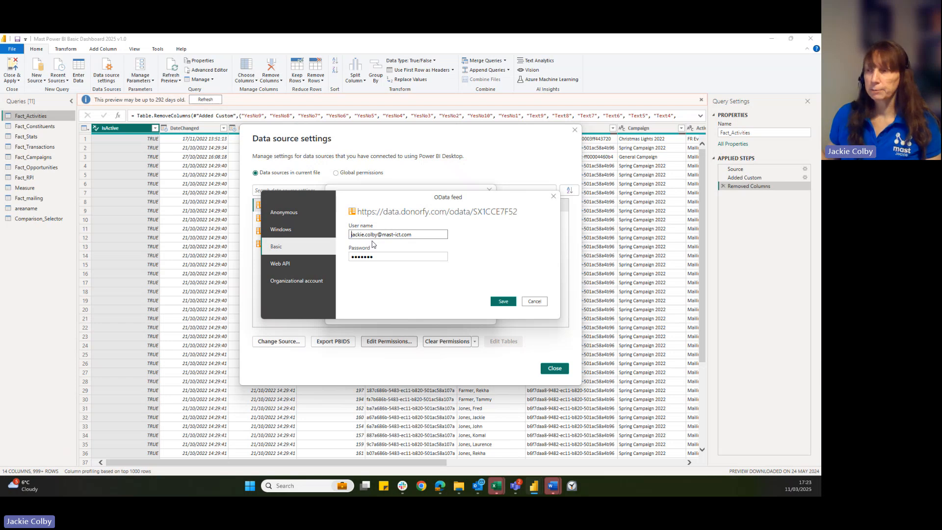
pyautogui.click(378, 259)
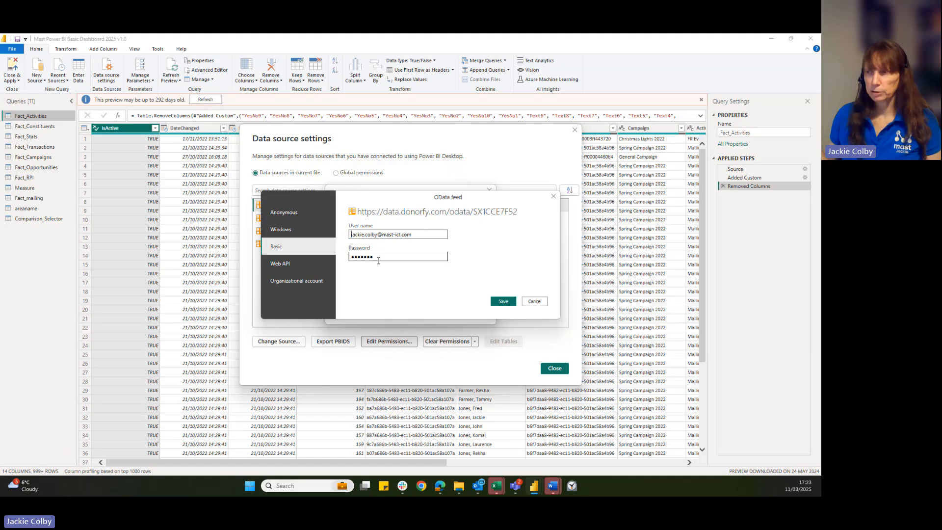
pyautogui.click(504, 301)
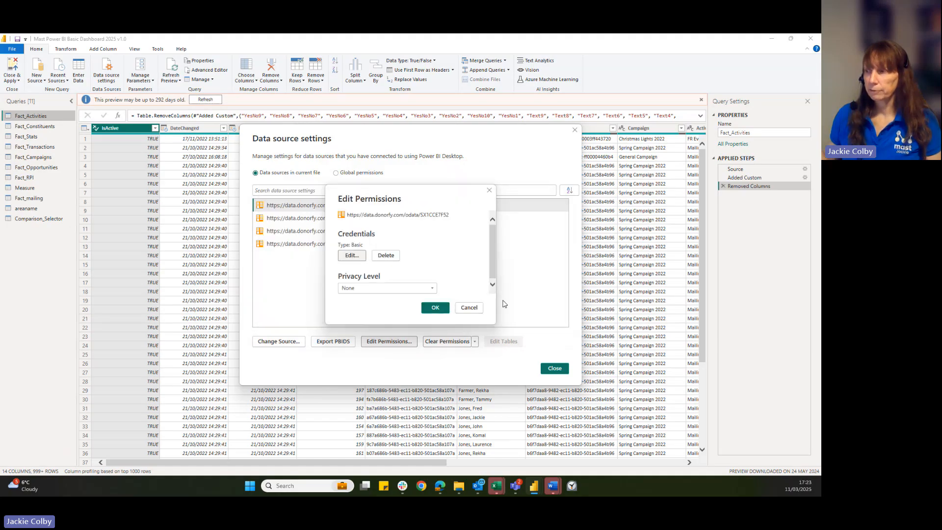
pyautogui.click(434, 308)
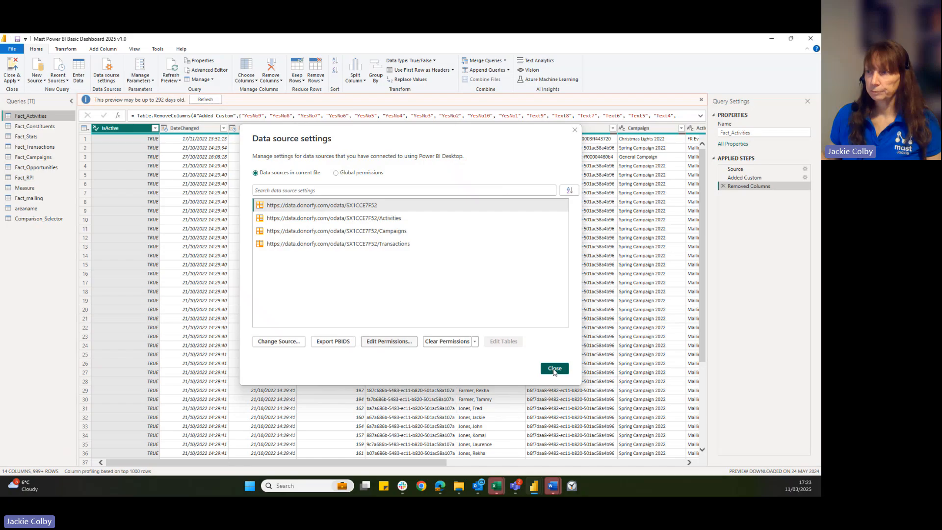
# Close the data source settings and apply the query changes to the report.
pyautogui.click(554, 369)
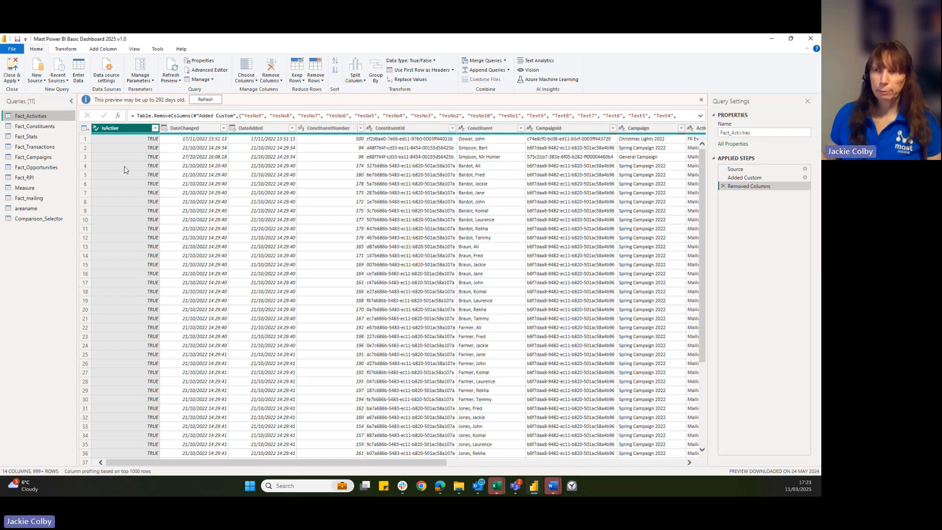
pyautogui.click(14, 64)
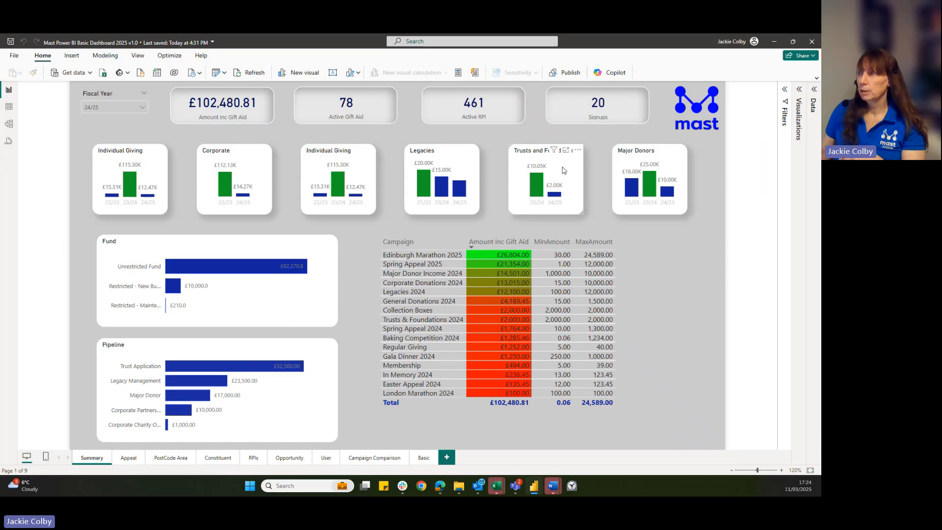
# Show the filters of the Major Donors chart on the Summary page and expand its Department filter.
pyautogui.click(785, 91)
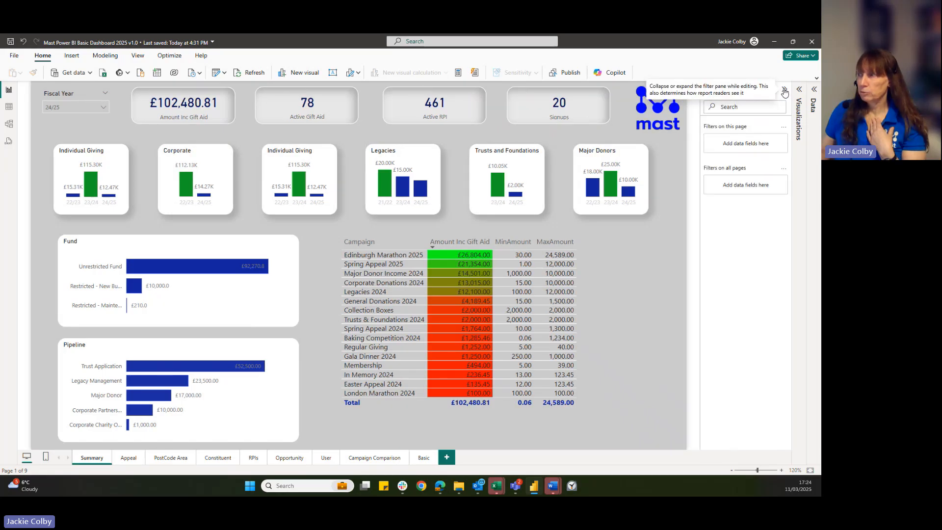
pyautogui.click(585, 164)
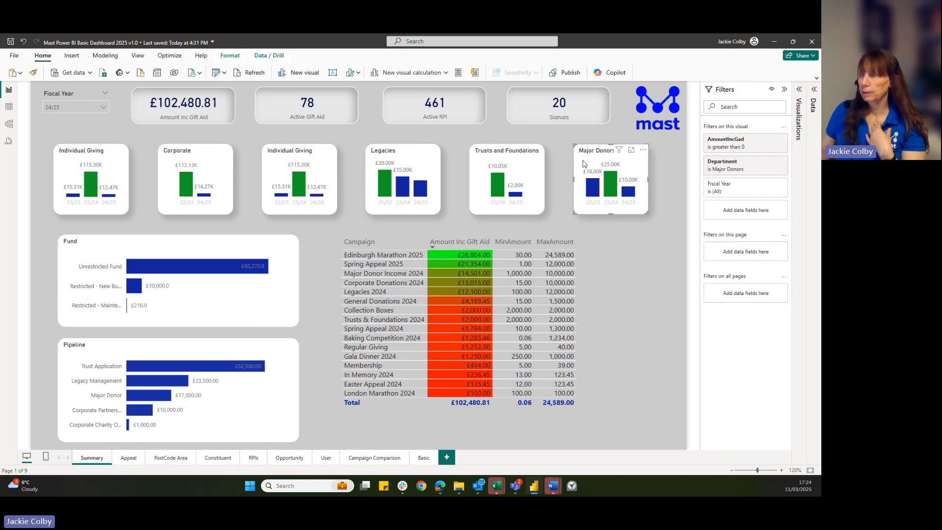
pyautogui.click(762, 163)
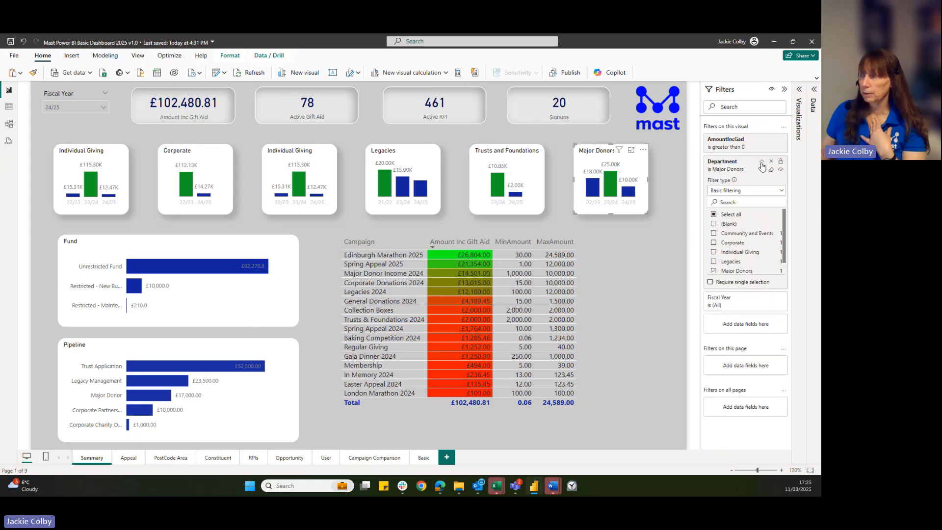
# Change the Department filter of the Major Donors chart on the Summary page from Major Donors to Corporate only.
pyautogui.moveTo(784, 216); pyautogui.dragTo(783, 228)
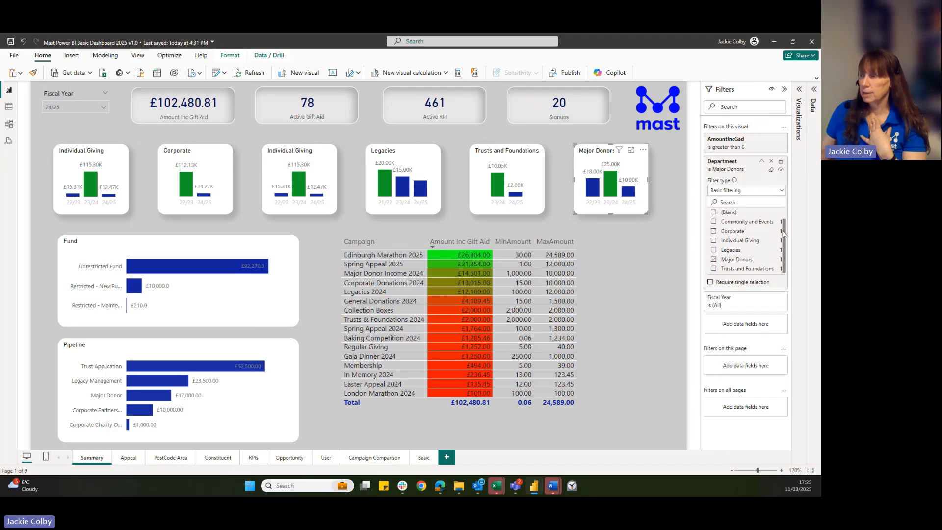
pyautogui.click(713, 260)
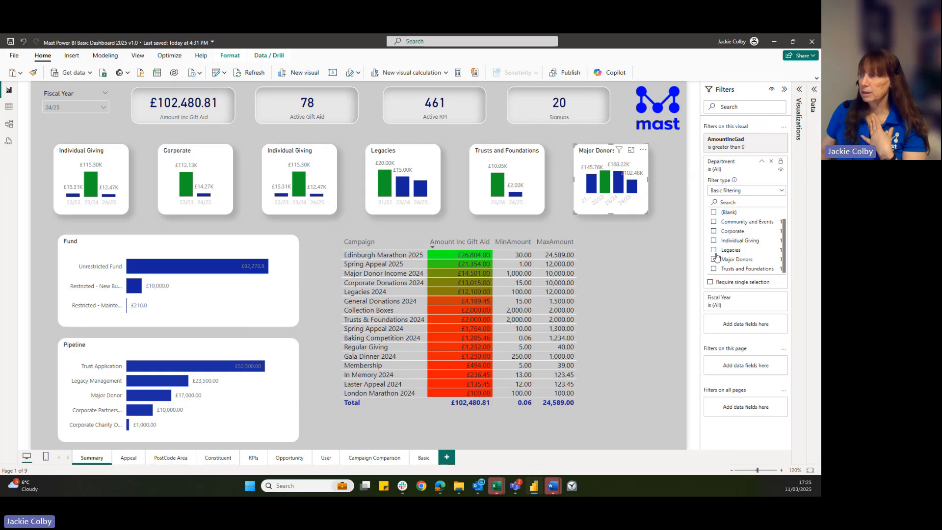
pyautogui.click(714, 231)
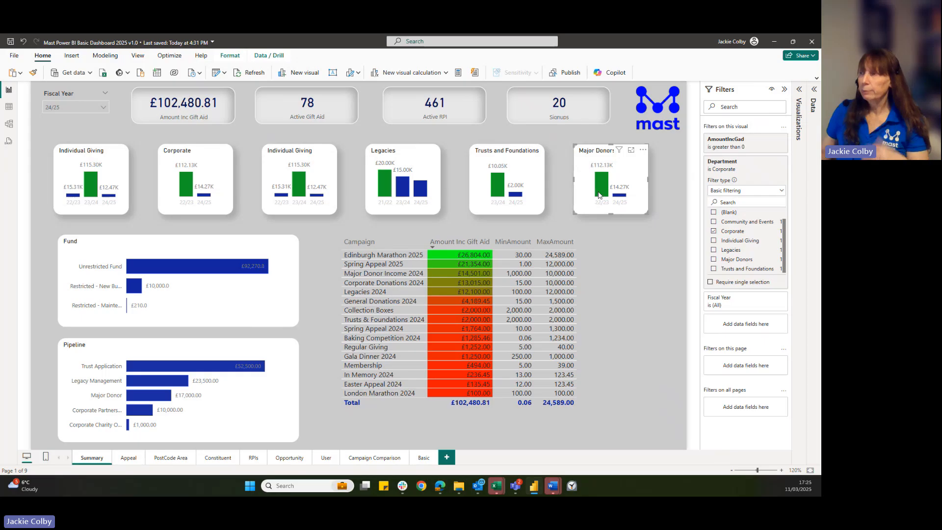
pyautogui.moveTo(599, 195)
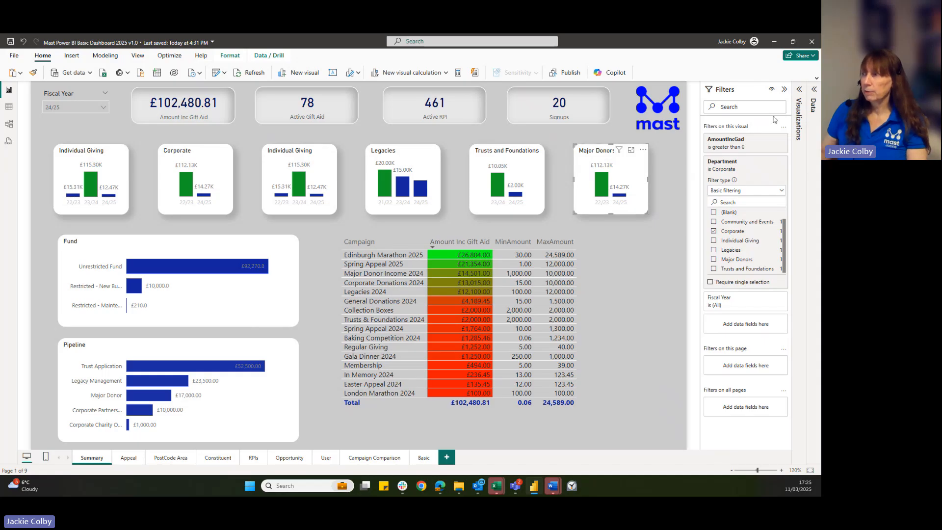
# Change the title text of the Major Donors chart to Corporate and collapse the formatting and filter panes.
pyautogui.click(799, 91)
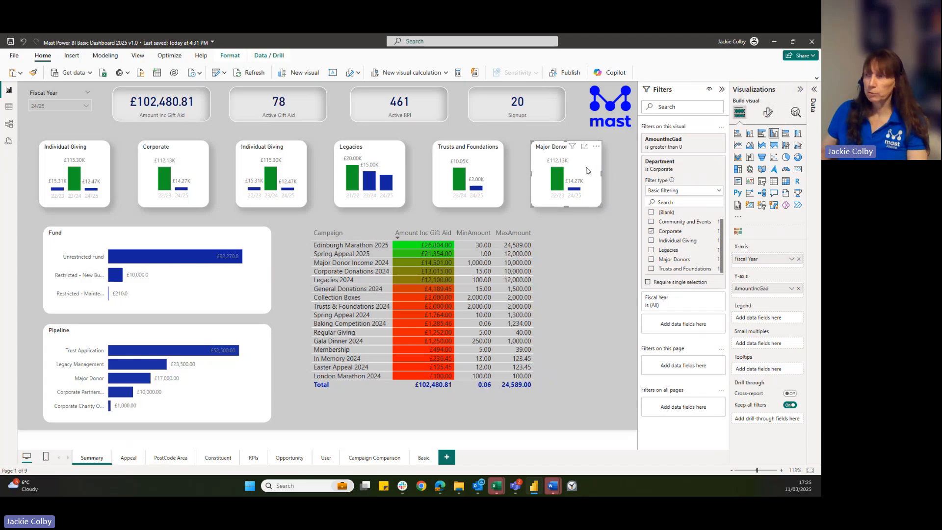
pyautogui.click(768, 115)
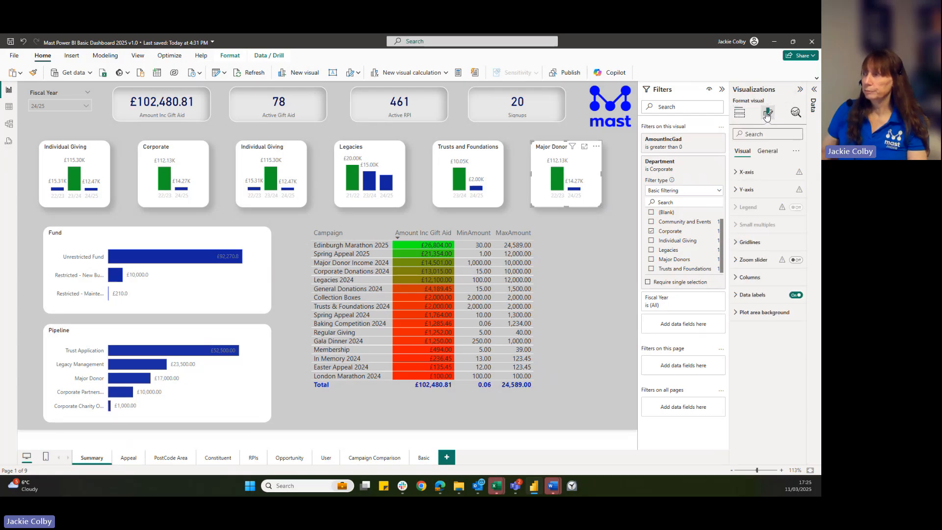
pyautogui.click(768, 152)
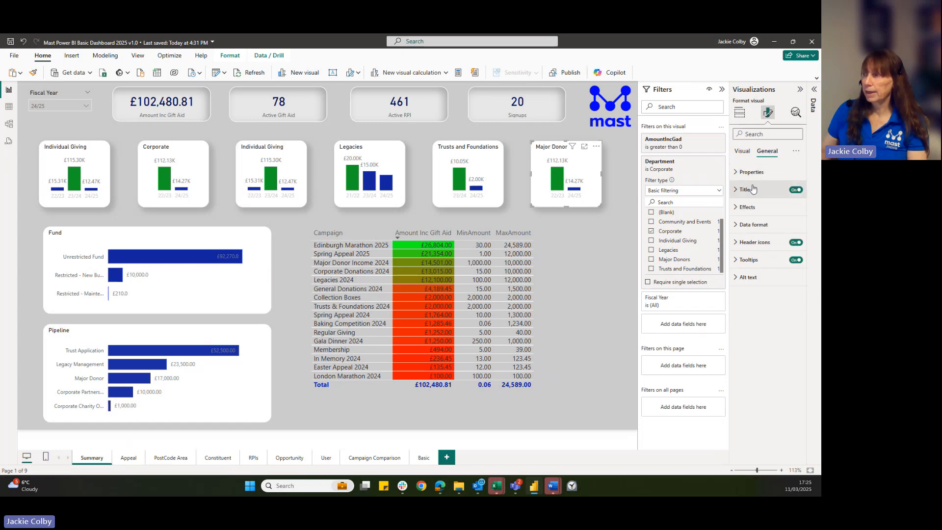
pyautogui.click(736, 191)
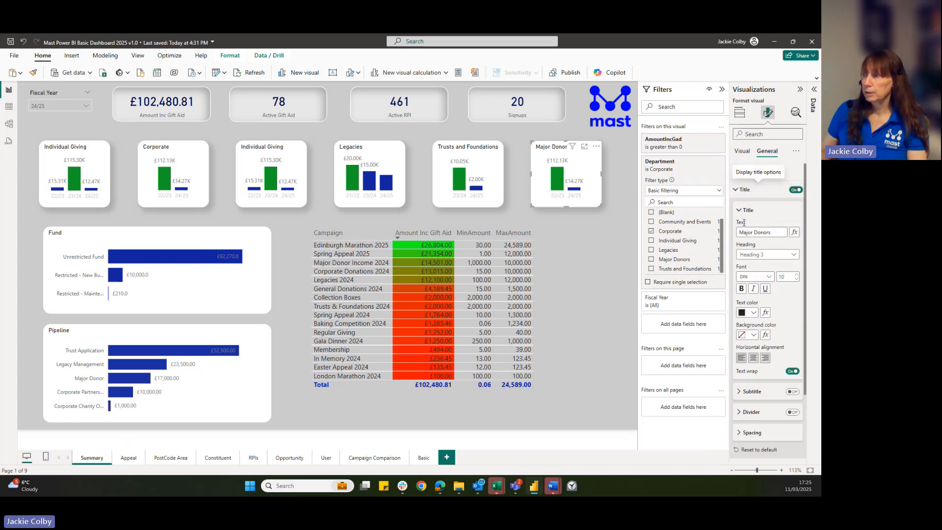
pyautogui.moveTo(781, 232); pyautogui.dragTo(710, 235)
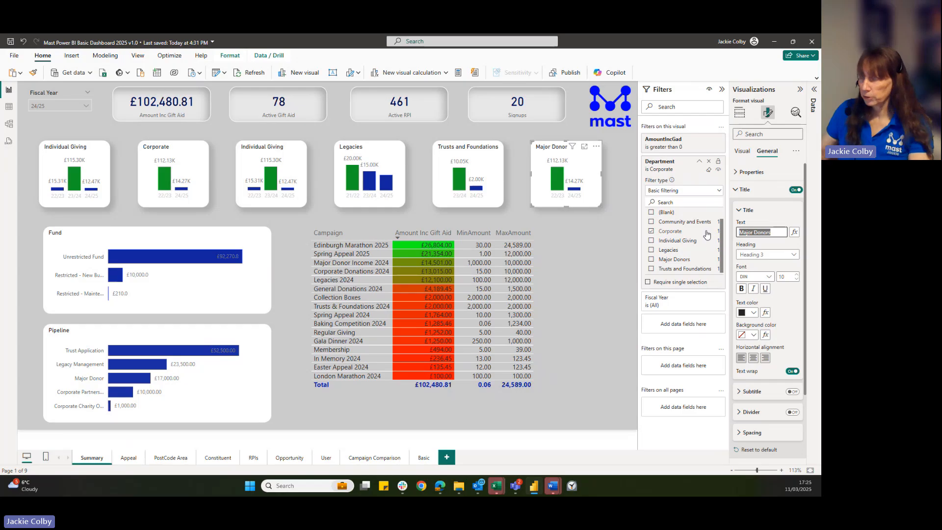
pyautogui.write('Corpro')
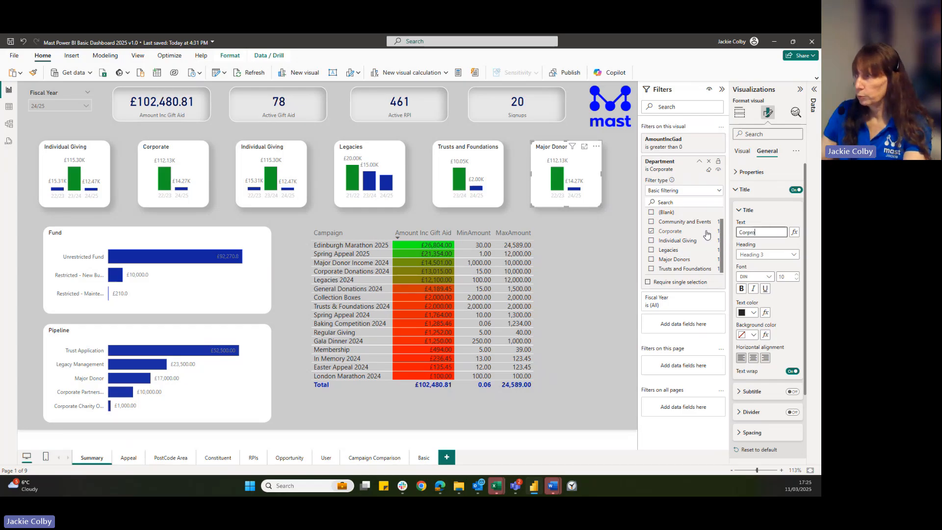
pyautogui.press('BackSpace')
pyautogui.press('BackSpace')
pyautogui.write('orate')
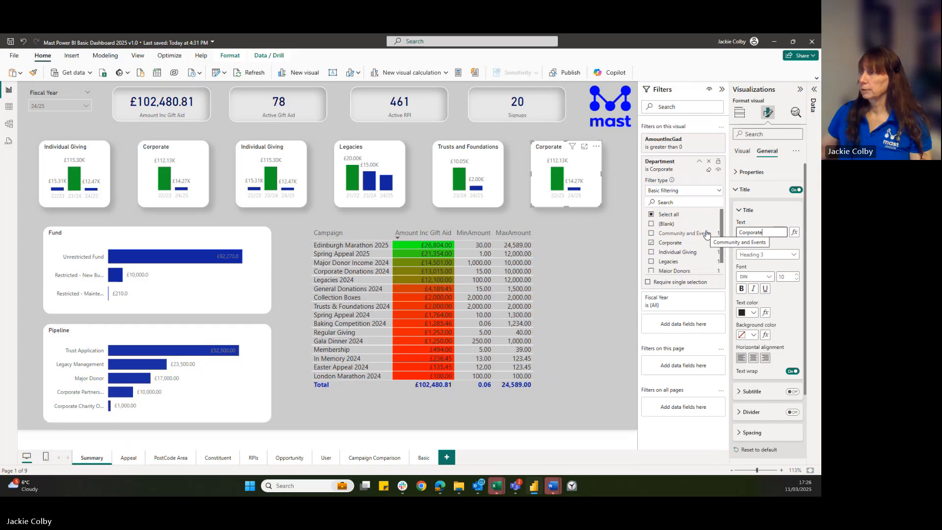
pyautogui.click(800, 89)
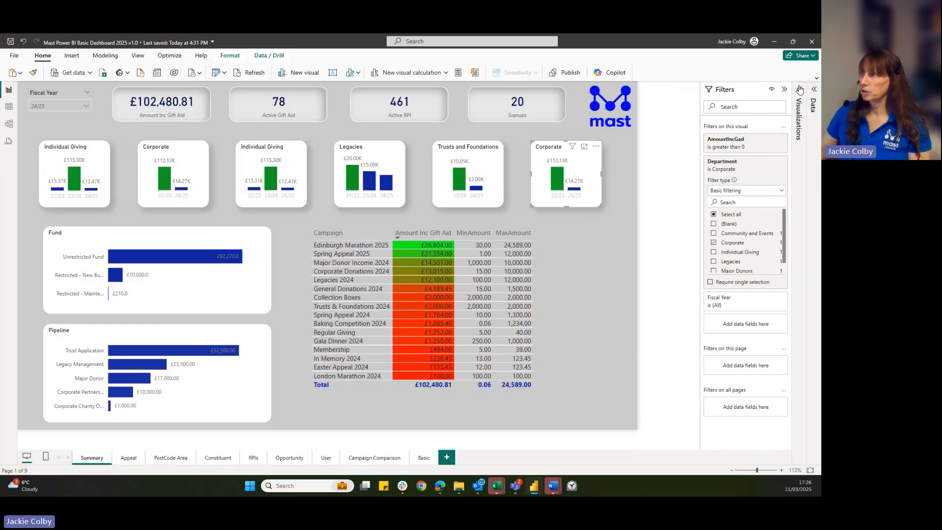
pyautogui.click(784, 91)
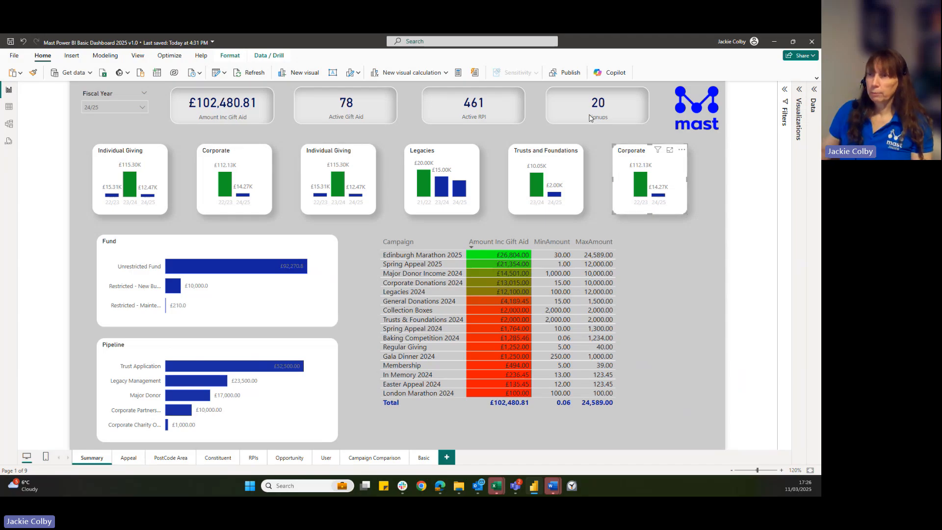
# Check which years the Fiscal Year slicer on the Summary page offers, without changing the selection.
pyautogui.click(142, 108)
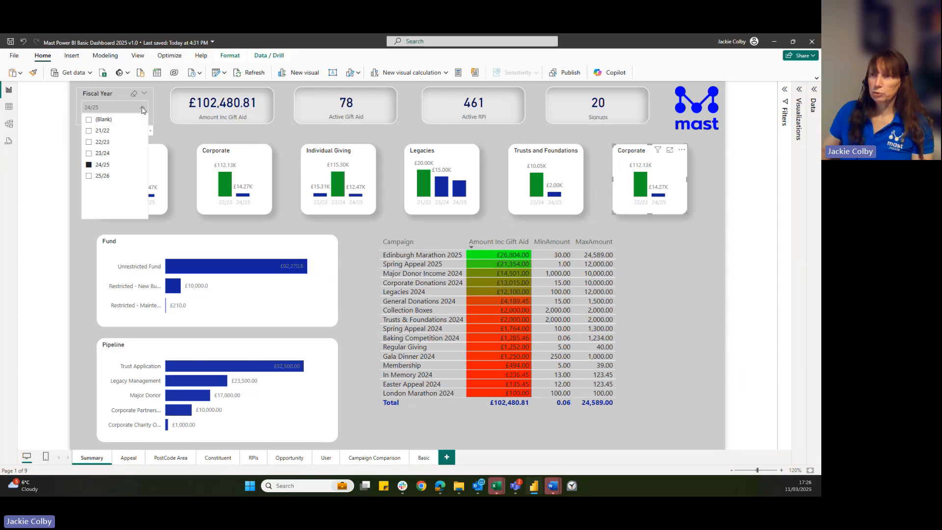
pyautogui.click(160, 131)
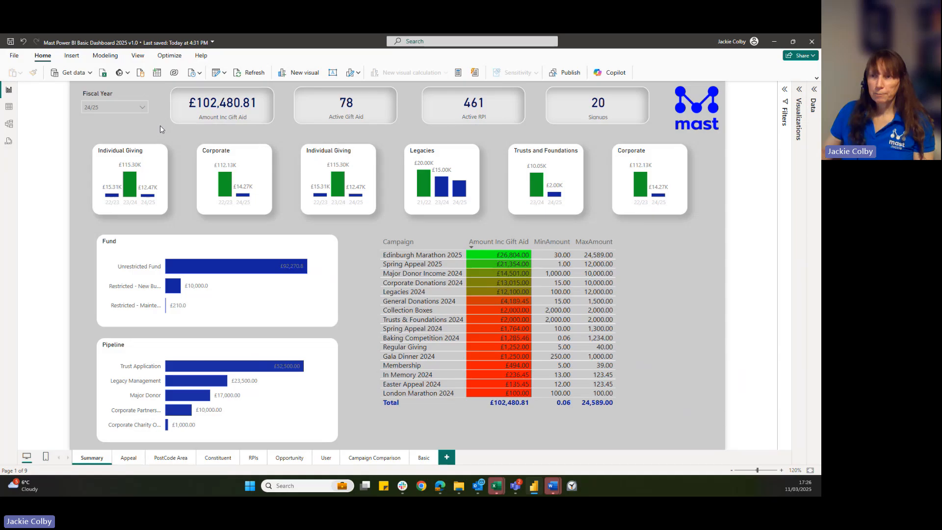
# In the data model, set FiscalStartMonth to 1 in the Dim_Date table's formula, commit it and return to the report.
pyautogui.click(9, 125)
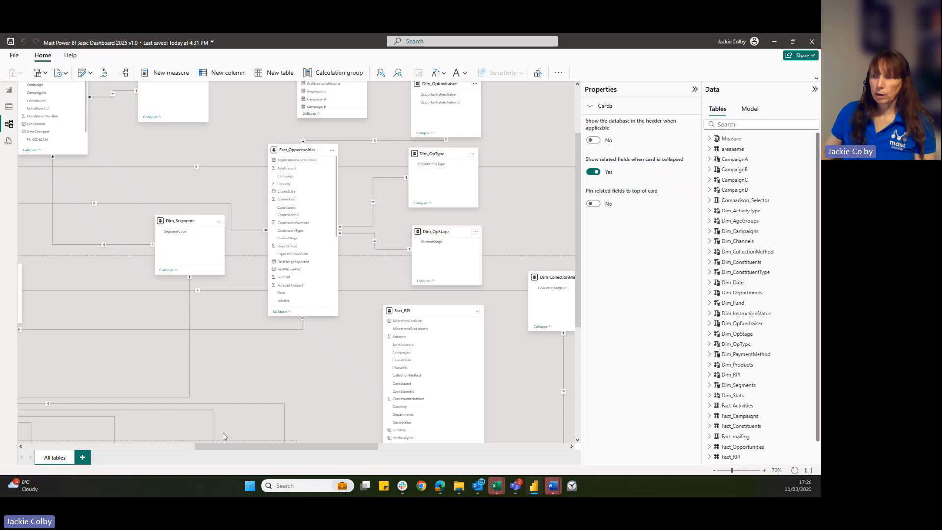
pyautogui.moveTo(225, 448); pyautogui.dragTo(18, 430)
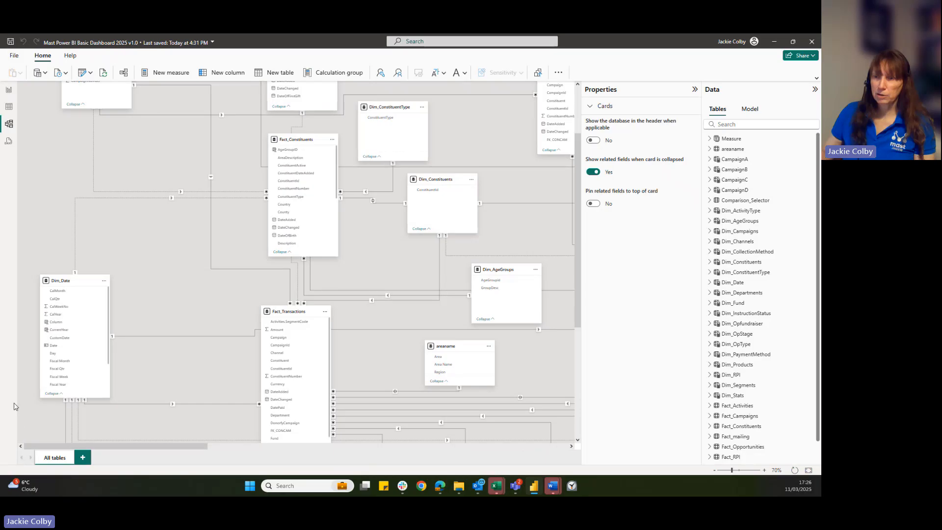
pyautogui.click(69, 280)
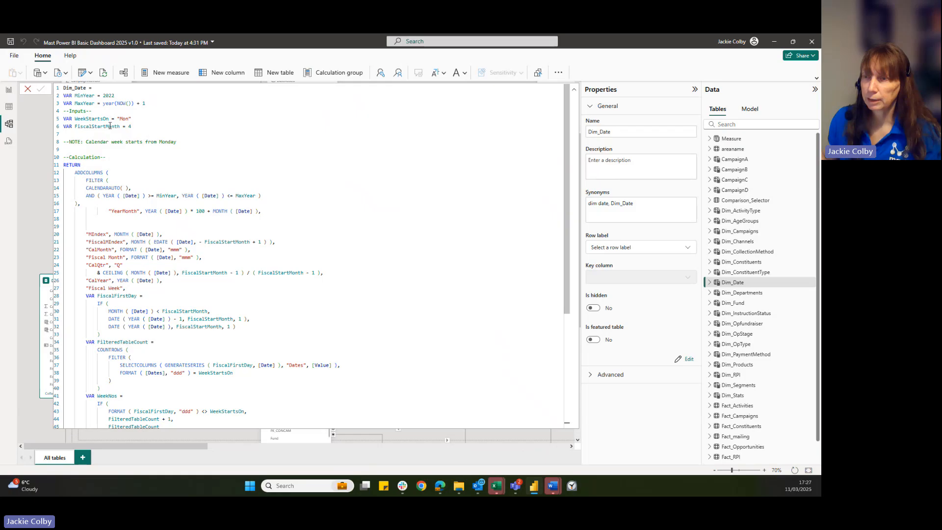
pyautogui.moveTo(116, 95); pyautogui.dragTo(63, 95)
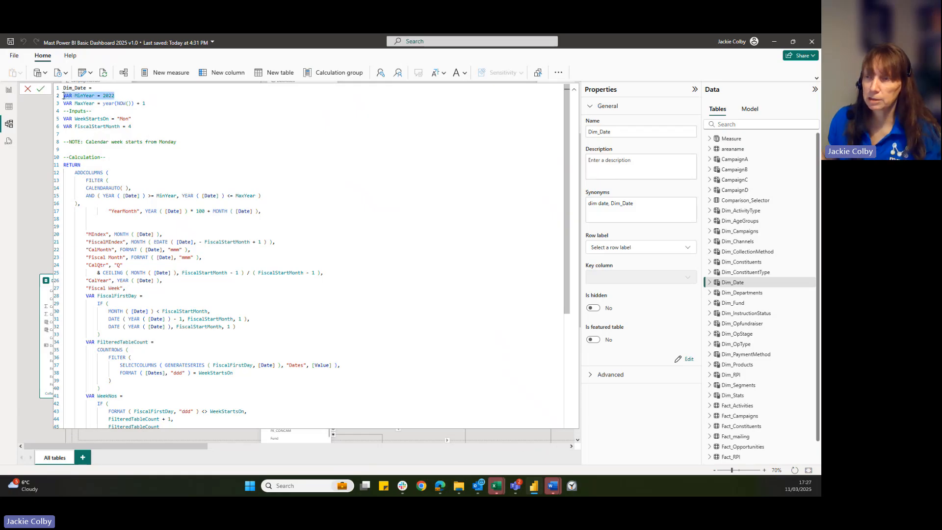
pyautogui.moveTo(64, 96); pyautogui.dragTo(114, 95)
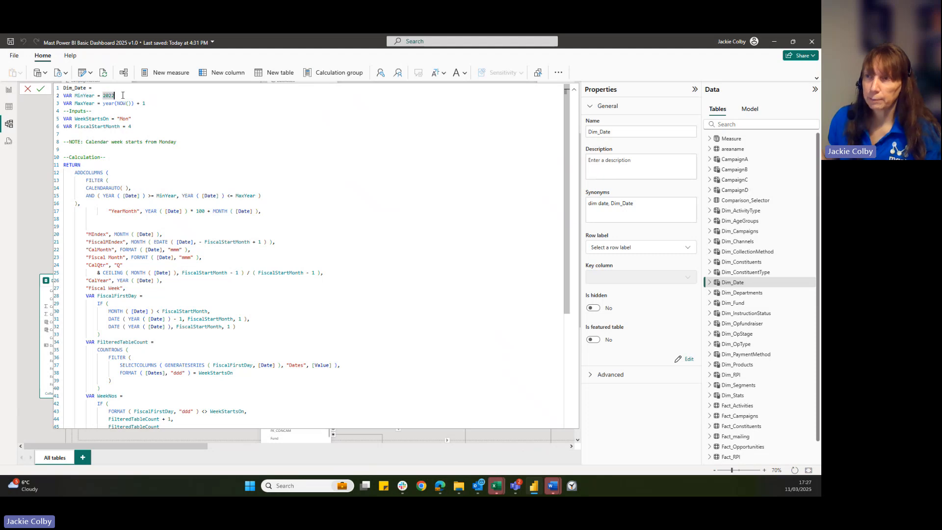
pyautogui.click(138, 126)
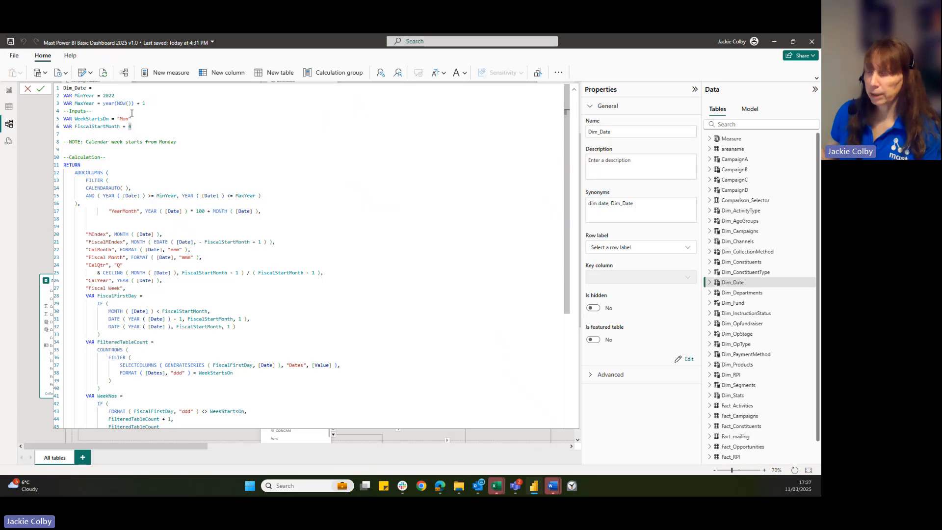
pyautogui.press('BackSpace')
pyautogui.write('1')
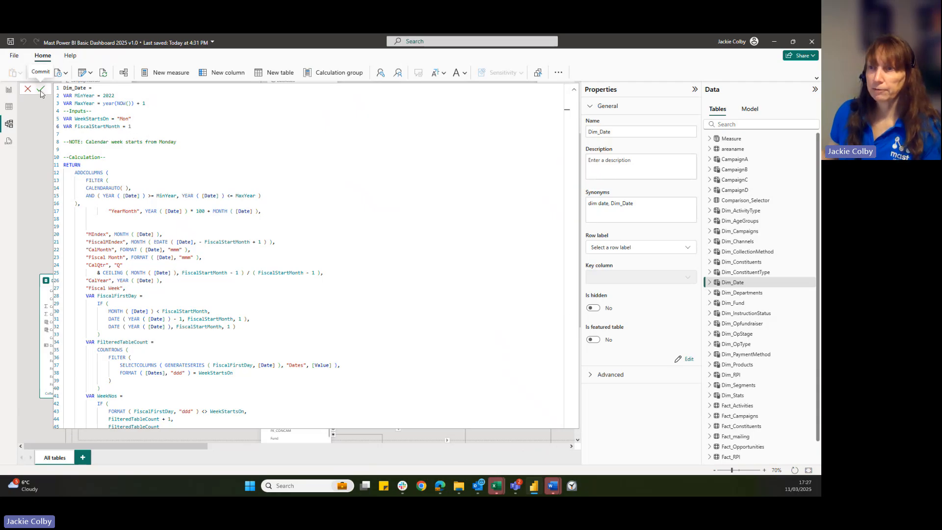
pyautogui.click(42, 92)
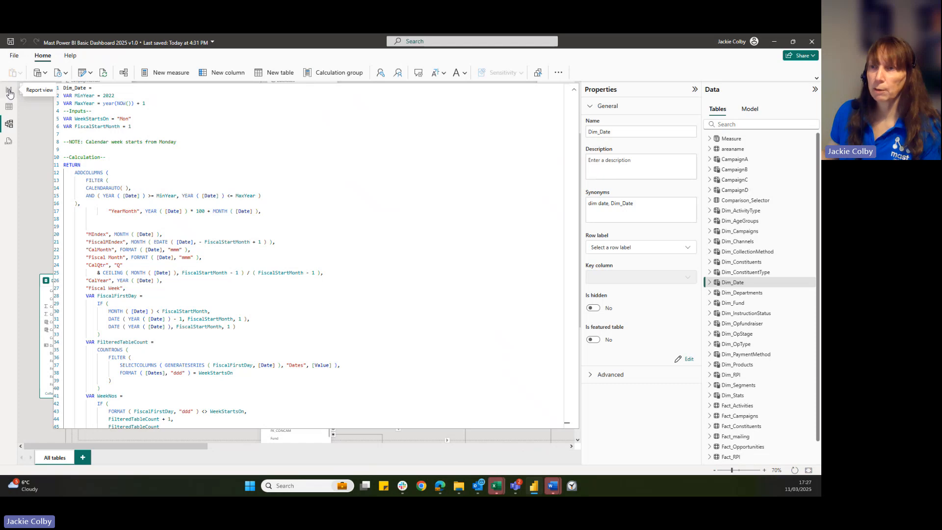
pyautogui.click(9, 91)
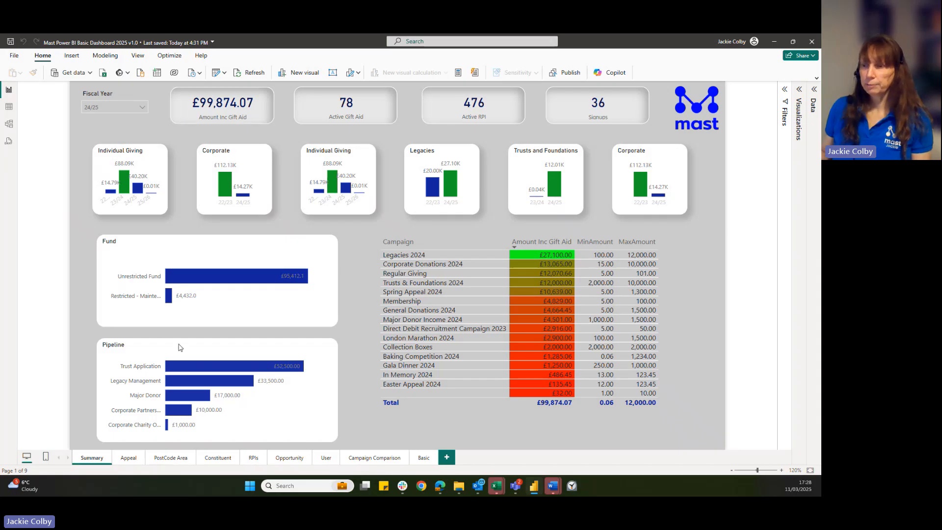
# Review the Appeal and PostCode Area pages and look through the options of each page's Appeal slicer.
pyautogui.click(129, 458)
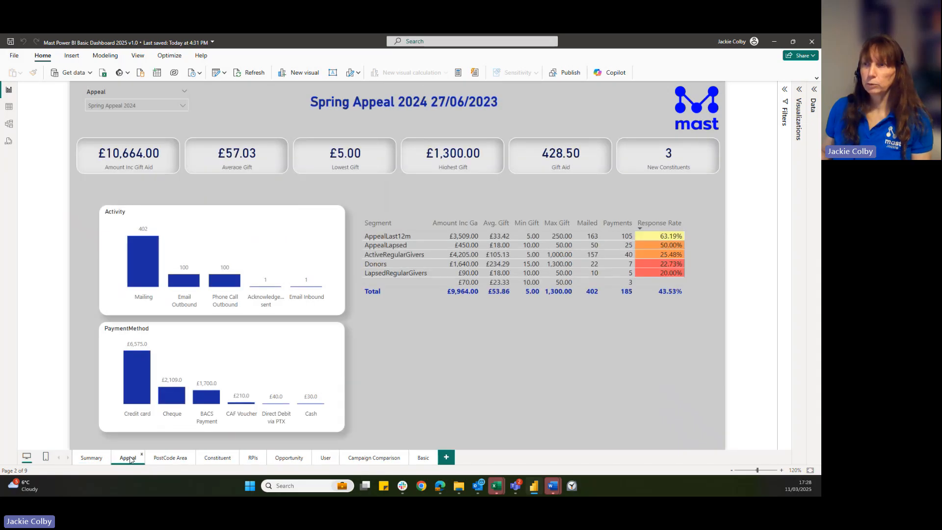
pyautogui.click(184, 107)
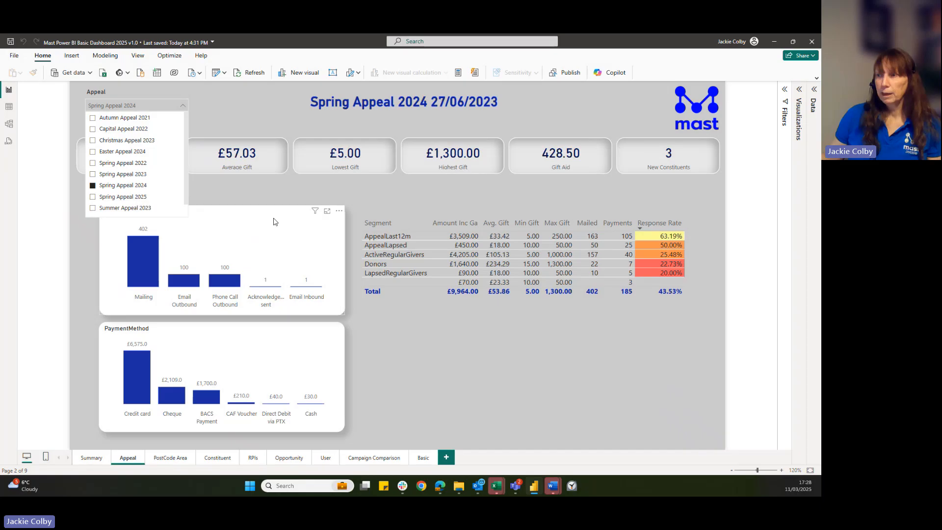
pyautogui.click(342, 192)
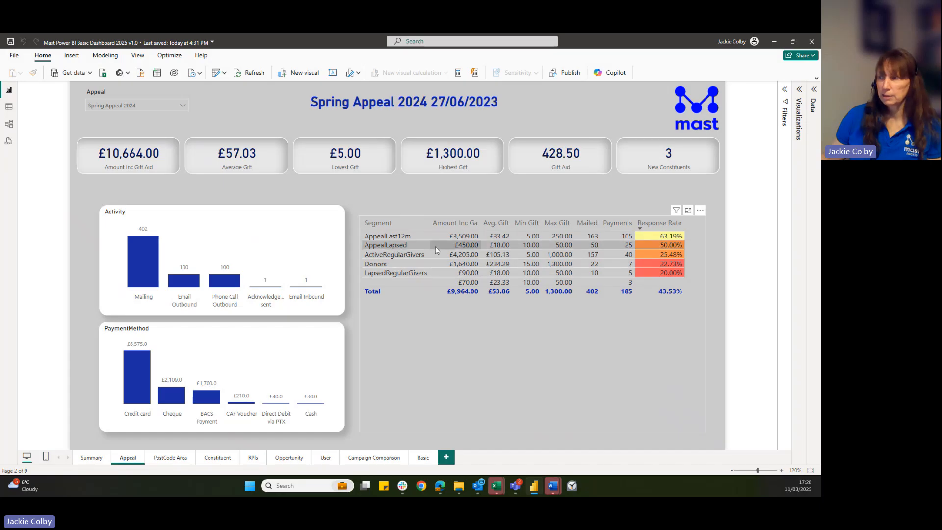
pyautogui.click(181, 457)
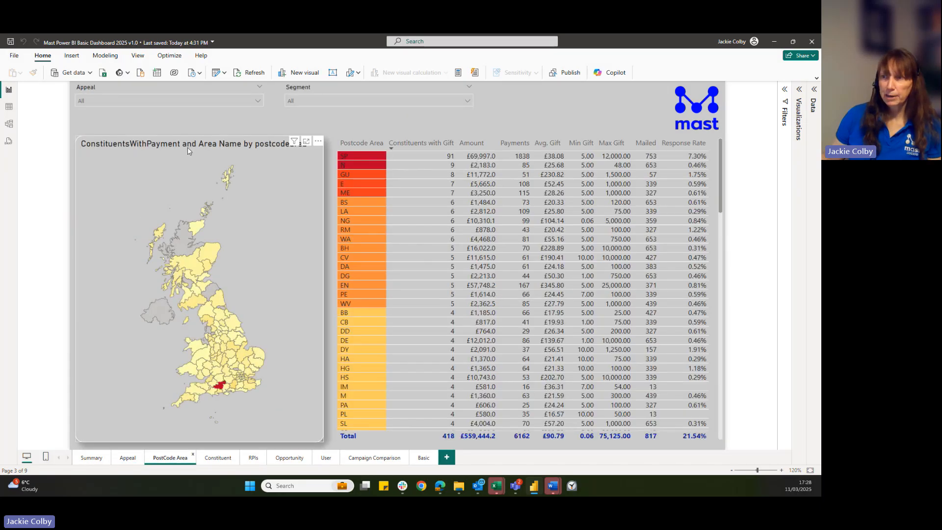
pyautogui.click(259, 102)
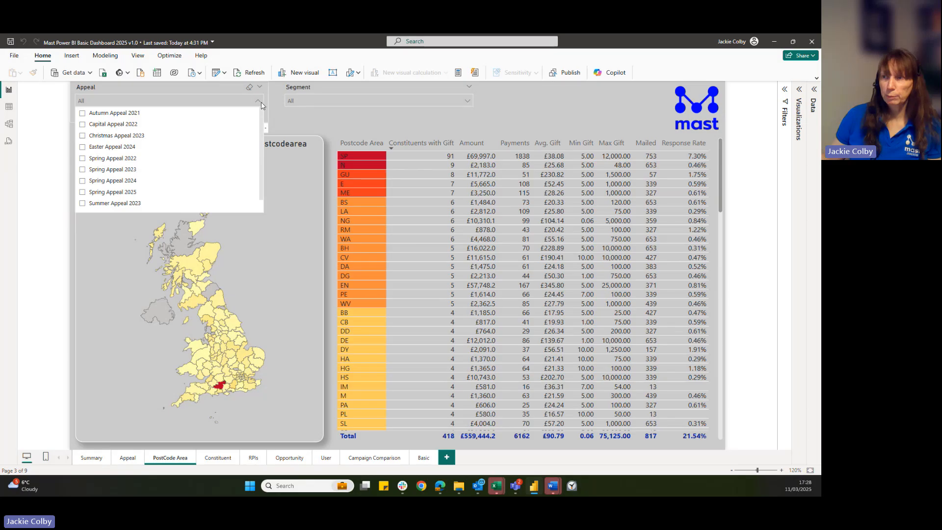
pyautogui.click(273, 132)
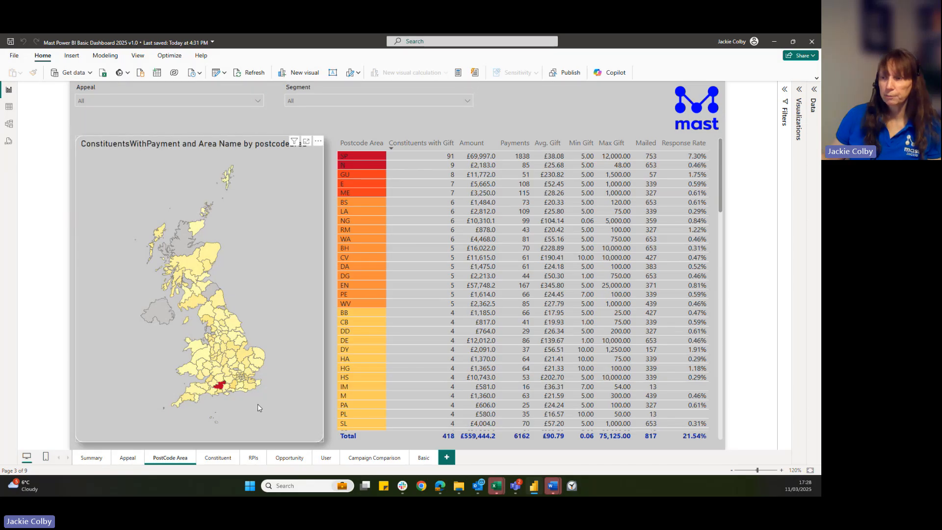
# Review the Constituent, RPIs and Opportunity pages and inspect the Forecast bar in the opportunity breakdown.
pyautogui.click(216, 459)
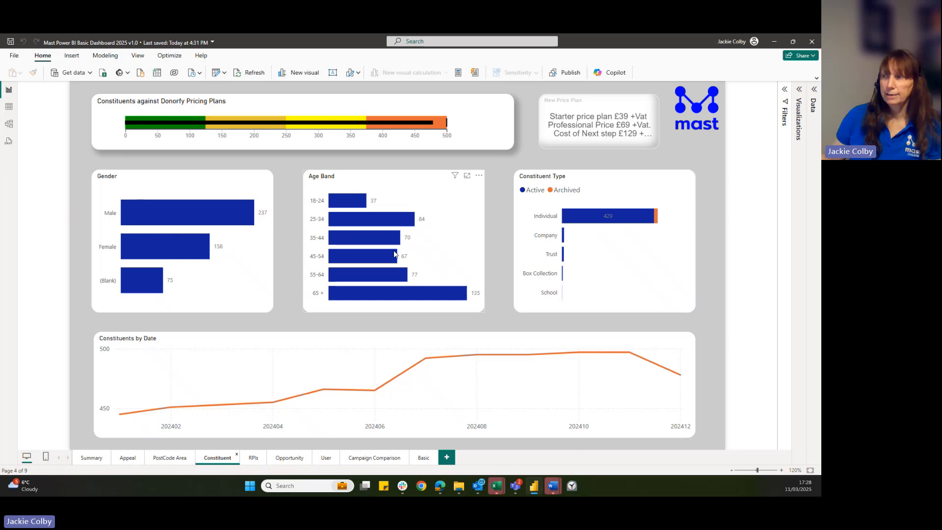
pyautogui.click(251, 458)
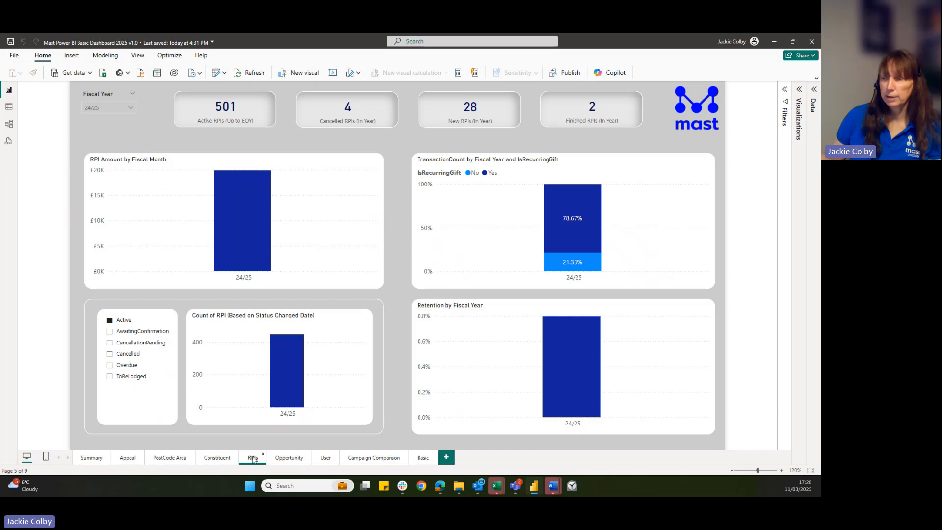
pyautogui.click(289, 459)
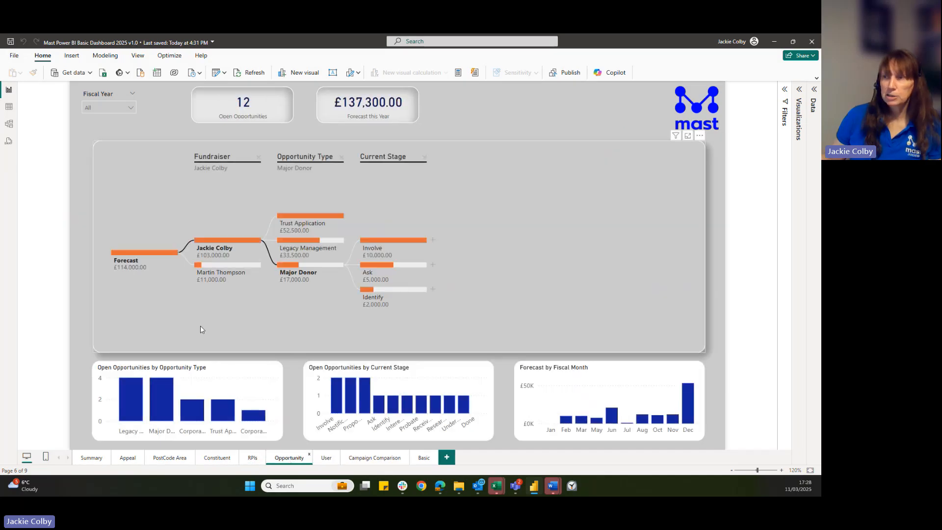
pyautogui.moveTo(155, 256)
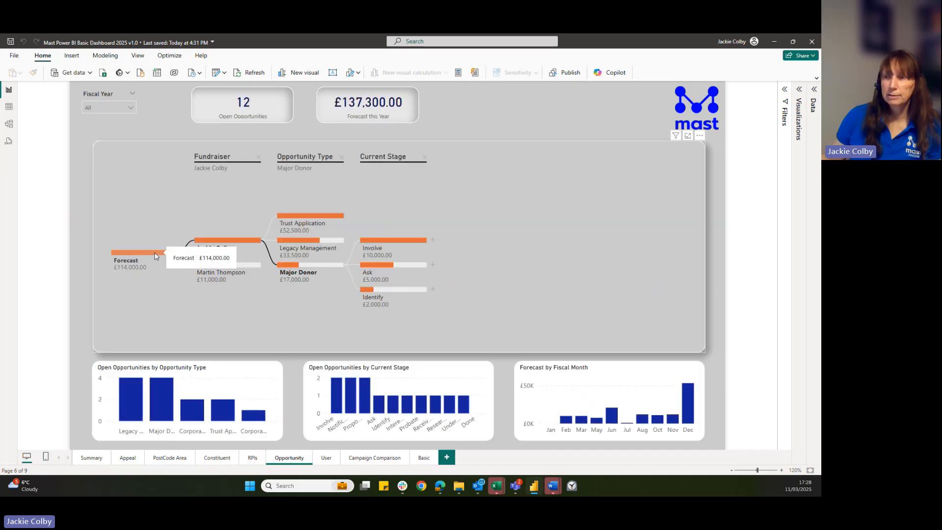